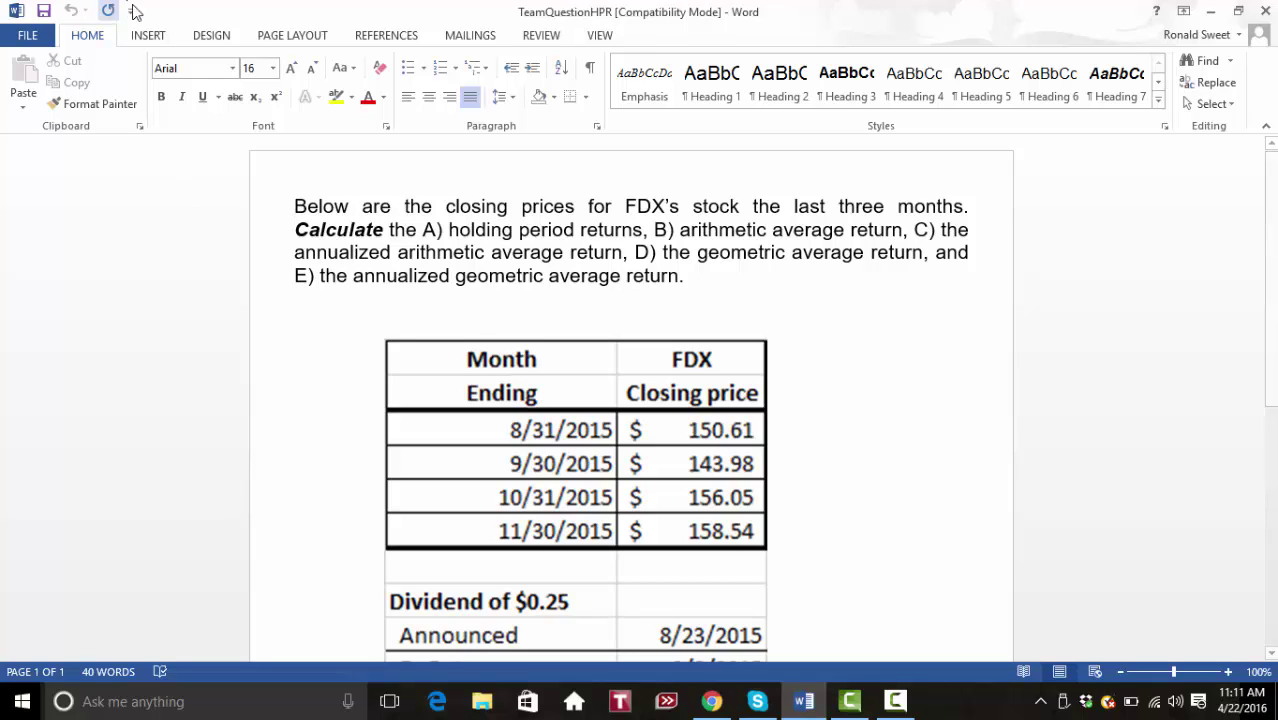
Review the question's tasks (HPRs, arithmetic, annualized, geometric averages) and the closing-price table.
drag(423, 231, 590, 230)
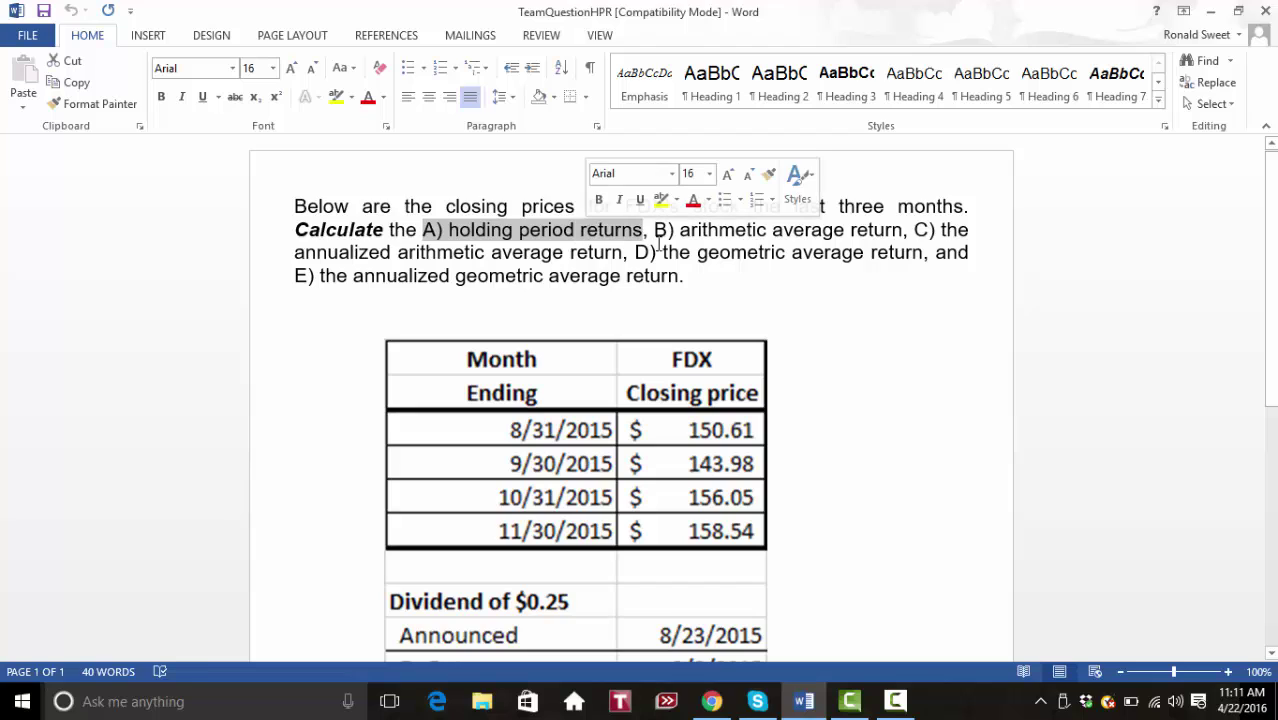
click(573, 233)
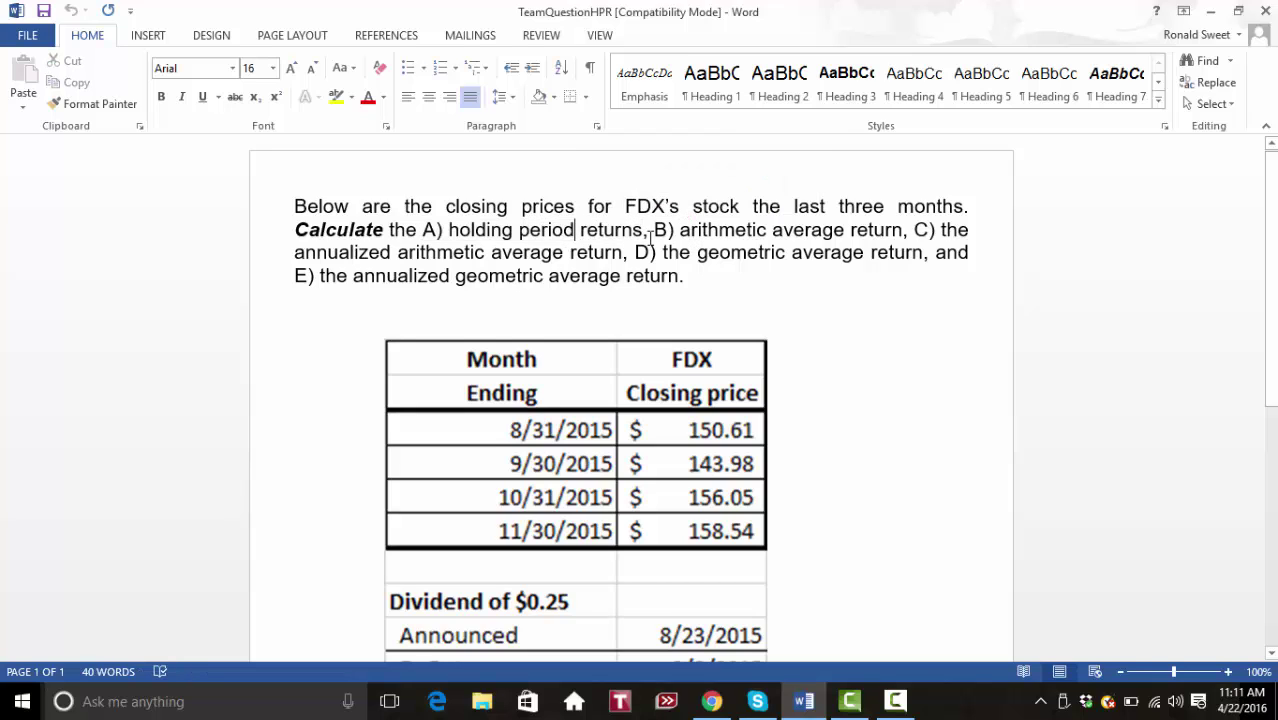
drag(678, 231, 880, 237)
drag(299, 253, 390, 253)
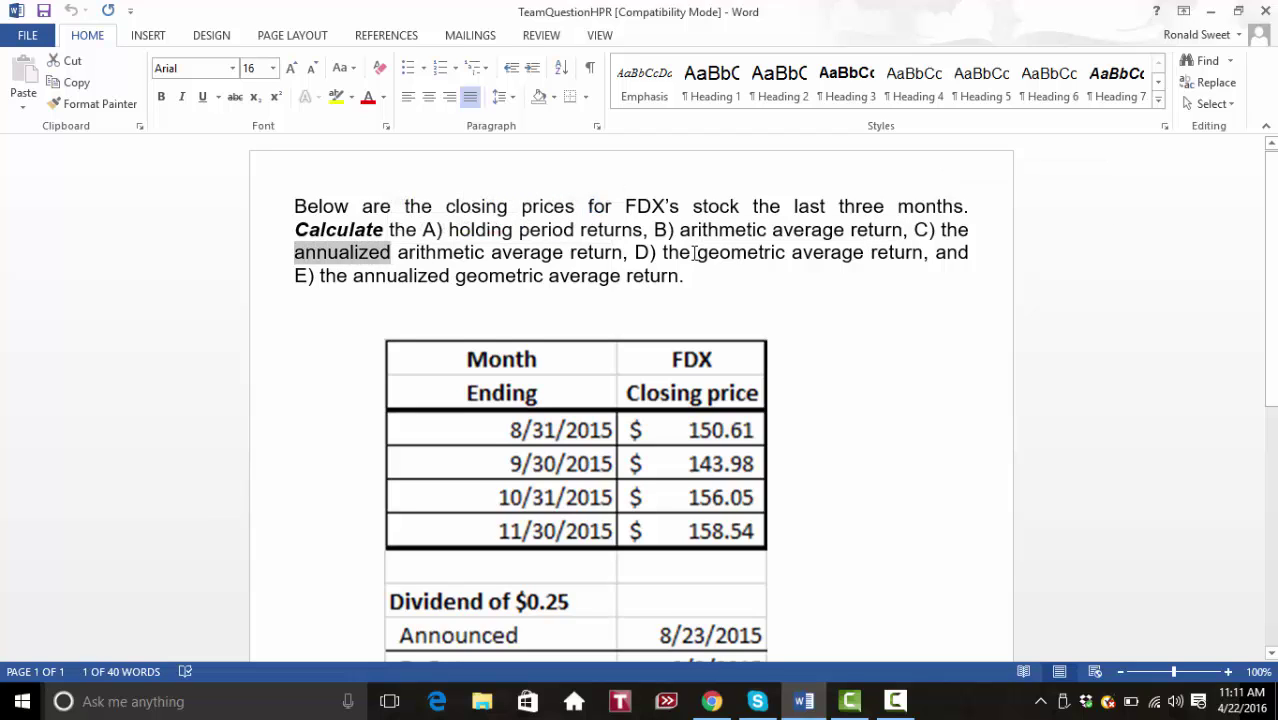
drag(694, 253, 870, 253)
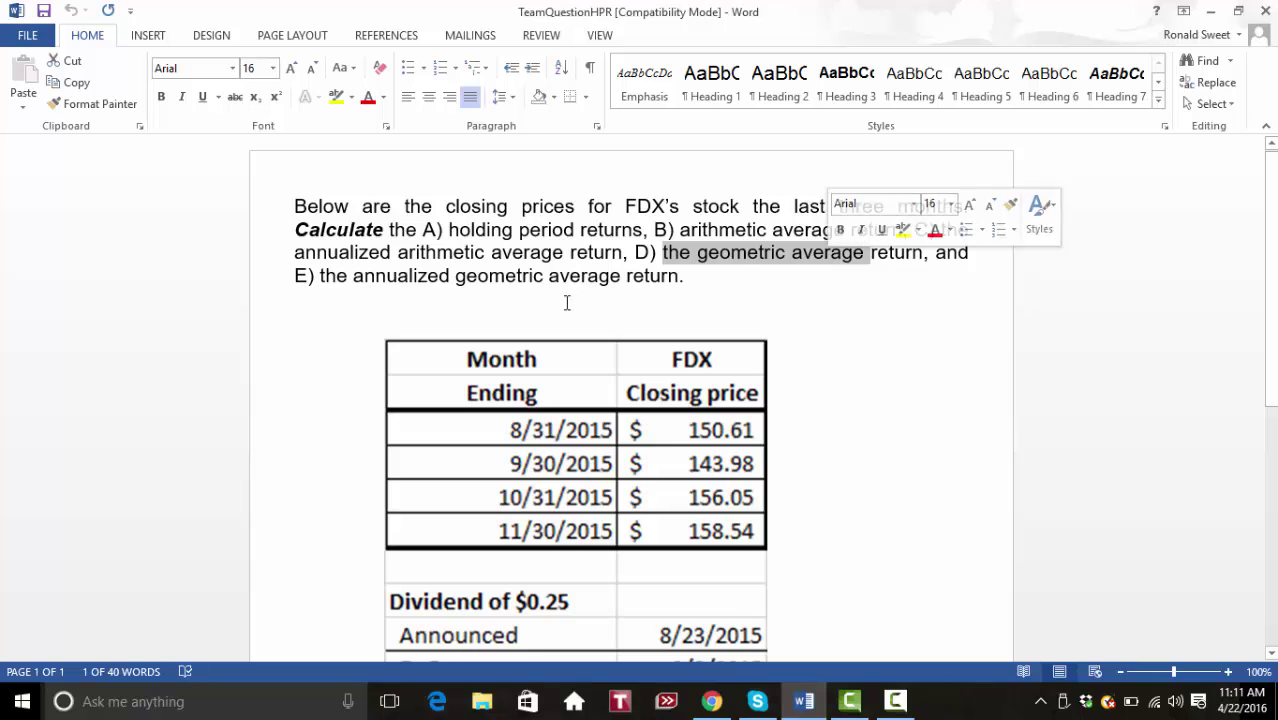
click(320, 276)
drag(320, 276, 601, 295)
scroll(461, 226, down, 2)
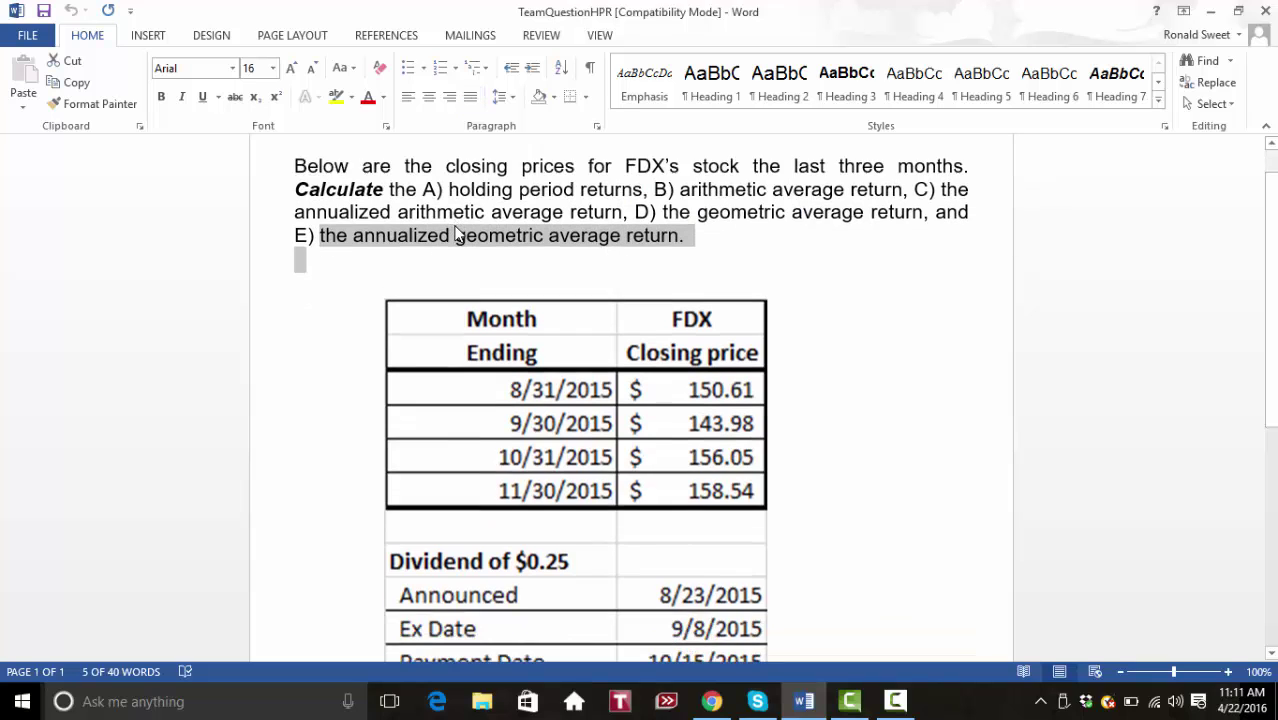
click(546, 336)
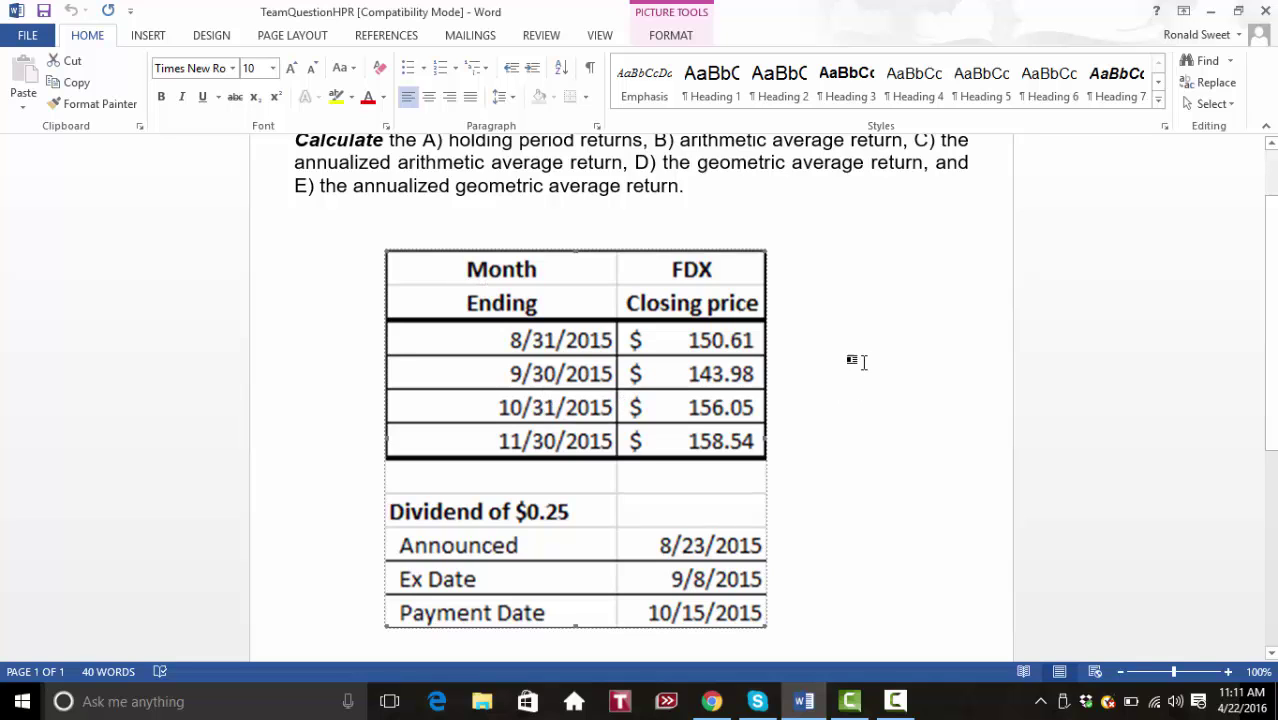
scroll(855, 358, down, 1)
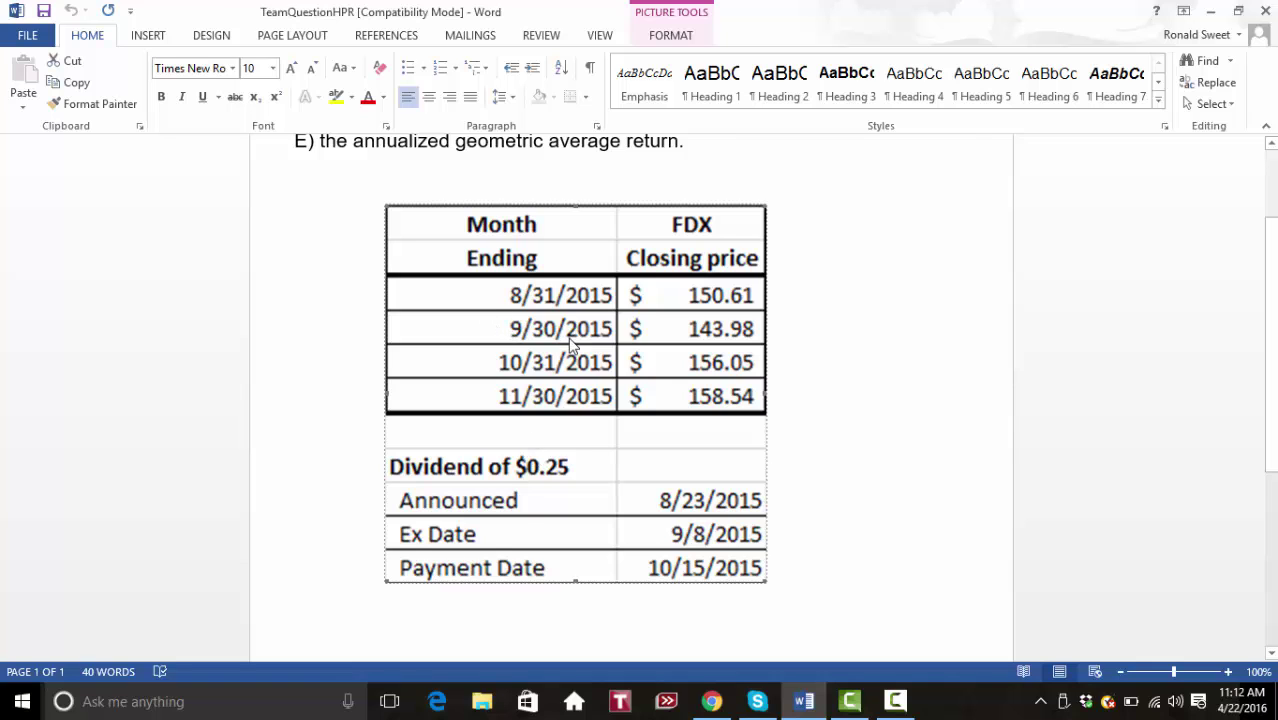
click(363, 617)
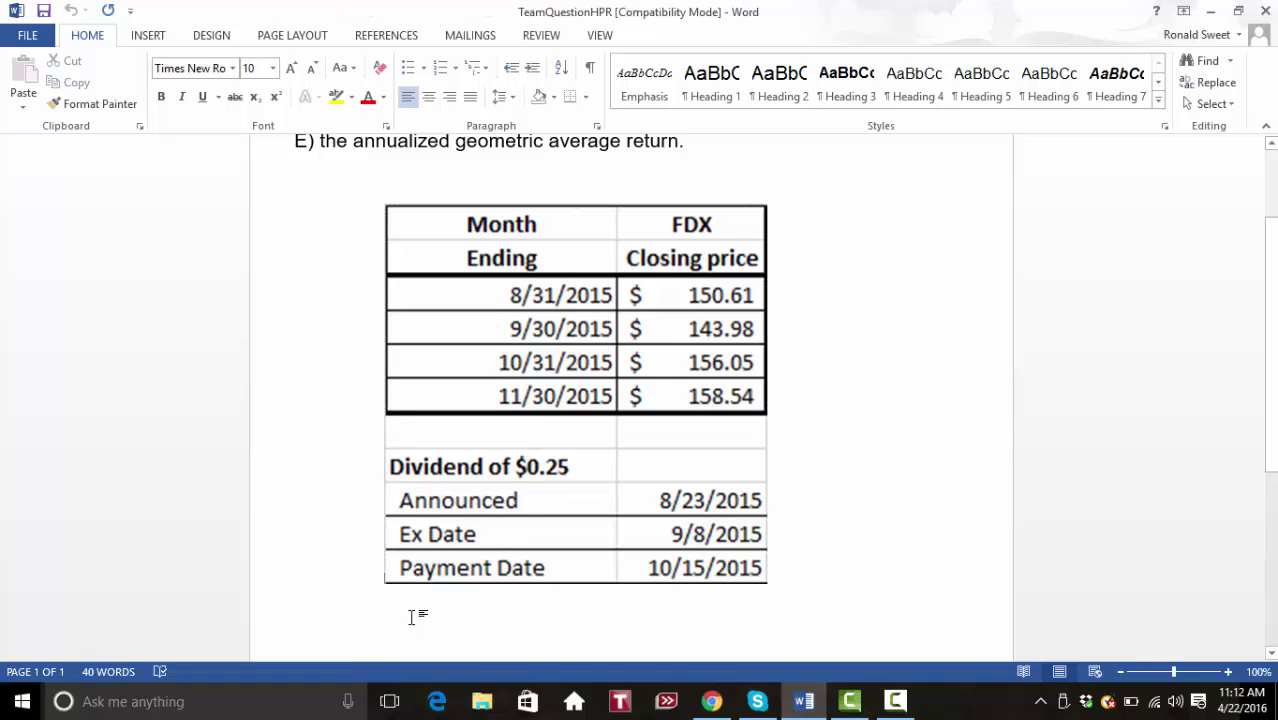
scroll(414, 617, down, 2)
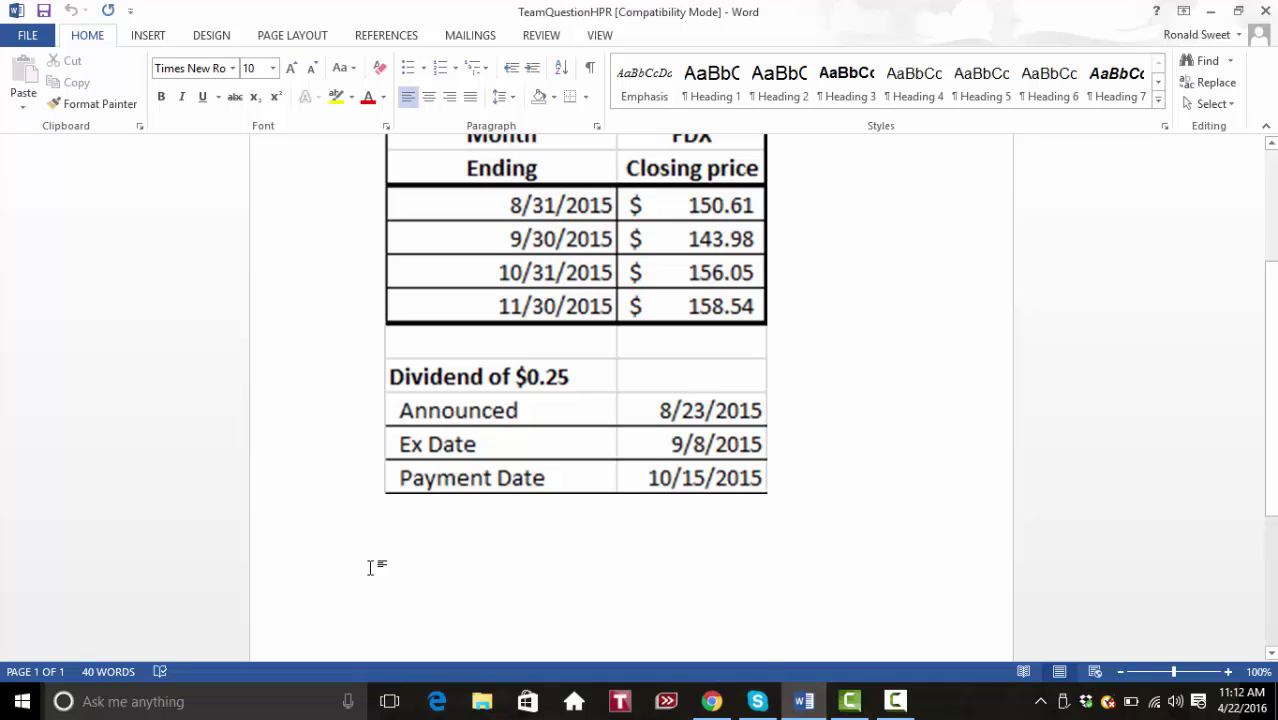
scroll(370, 567, up, 5)
Add separate Sept HPR, Oct and Nov lines below the question.
click(385, 310)
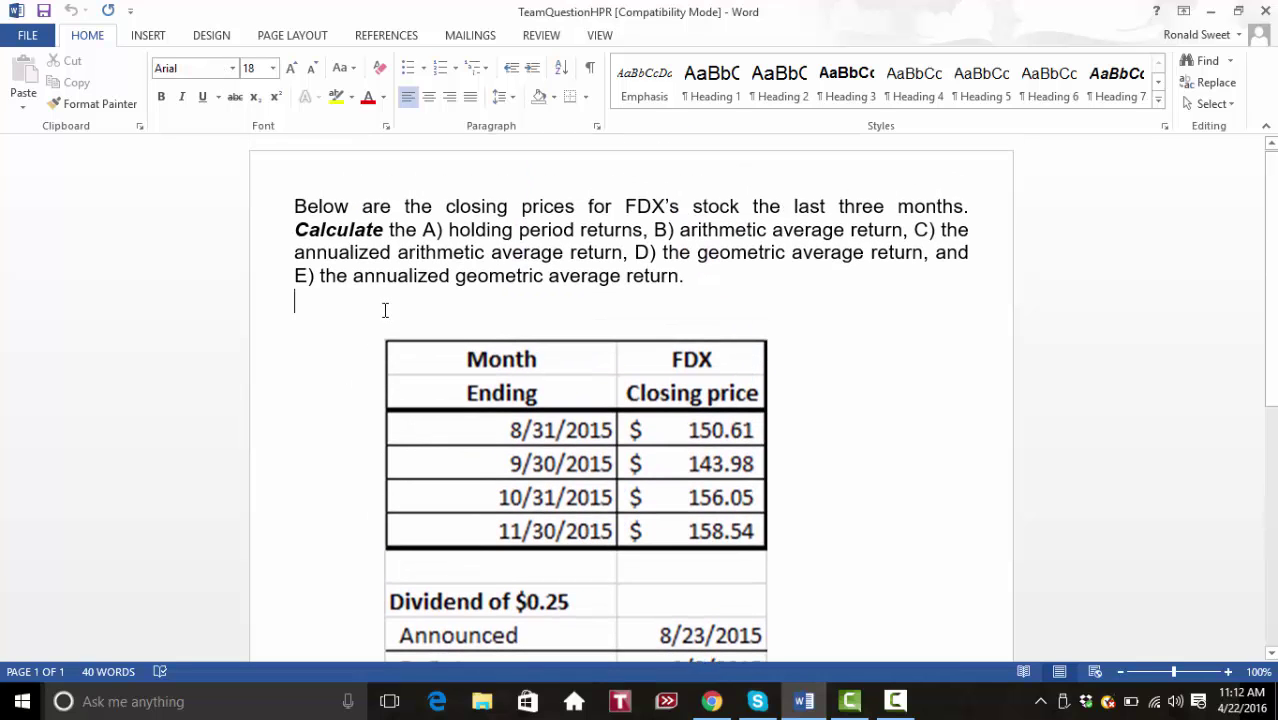
key(Return)
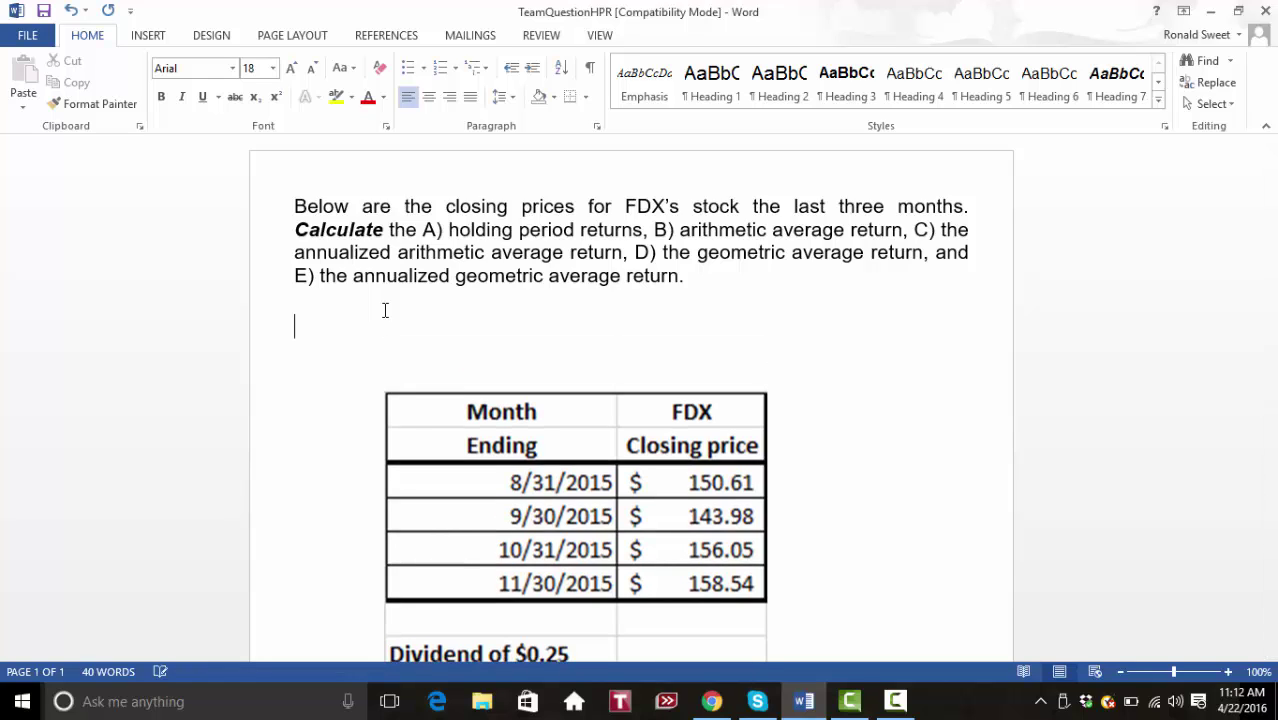
text(Sept)
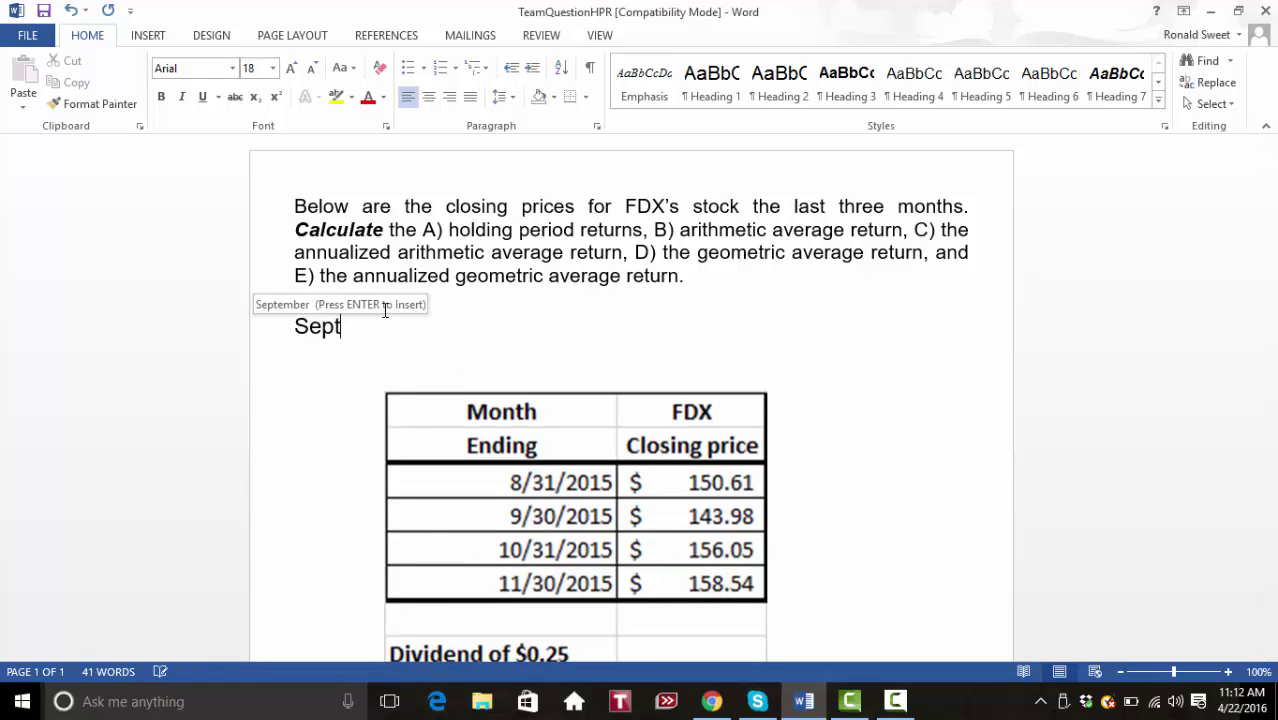
text(Oct)
key(Left)
key(Left)
key(Left)
key(Return)
key(Right)
key(Right)
key(Right)
key(Return)
text(Nov)
key(Up)
key(Up)
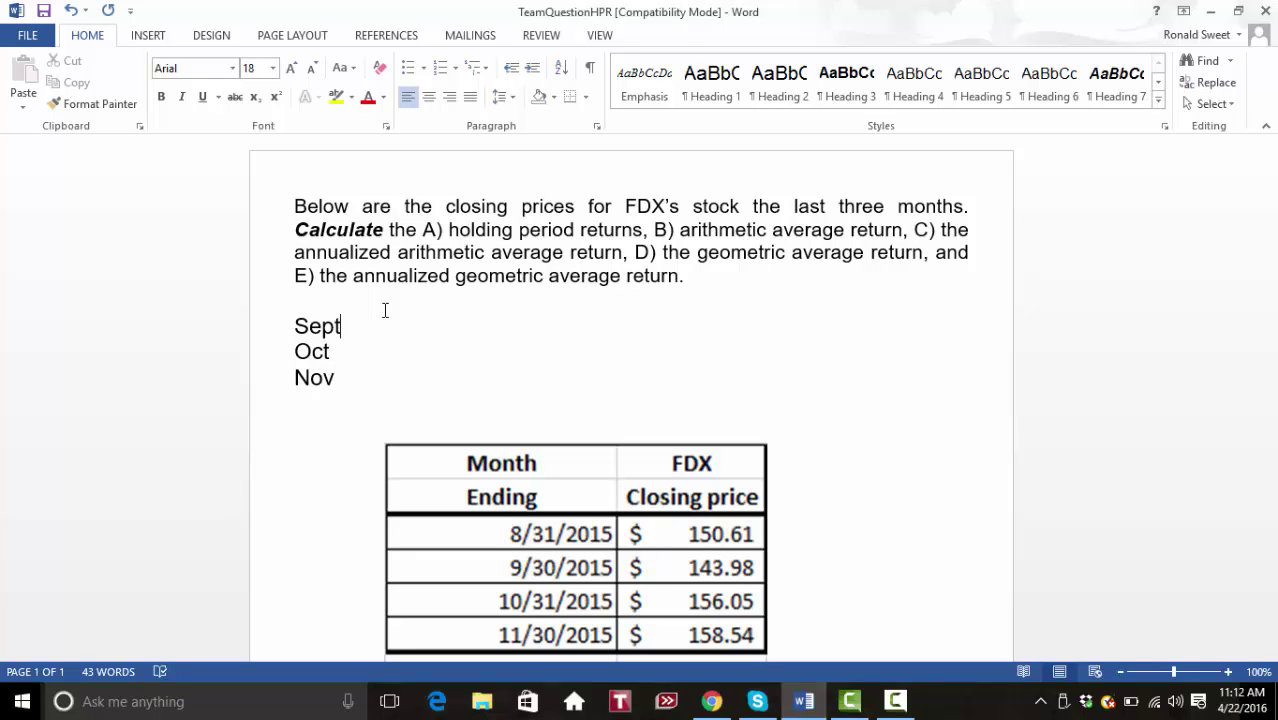
text(HOP)
key(BackSpace)
key(BackSpace)
text(PR)
Insert the formula HPR = (EMV - BMV + Accrued Income) / BMV above, then begin the Sept calculation.
key(Up)
key(Return)
key(Return)
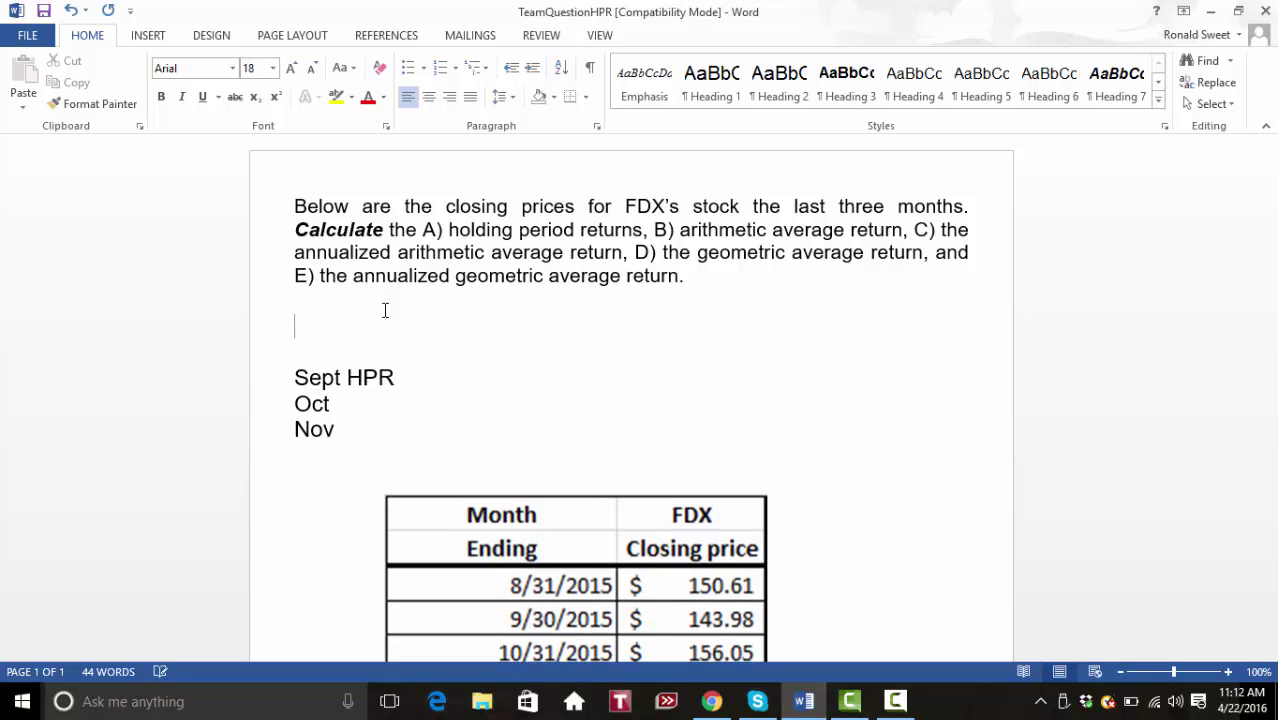
text(HPR = (EMV - BM)
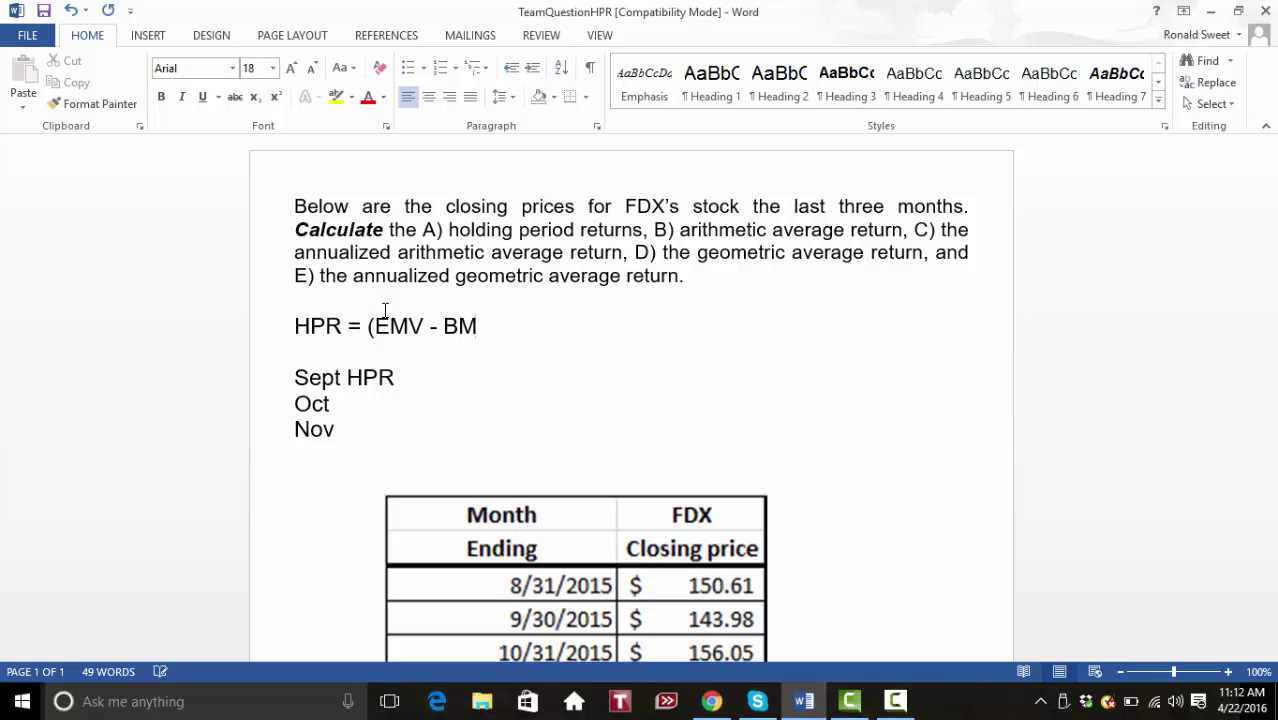
text(V + A)
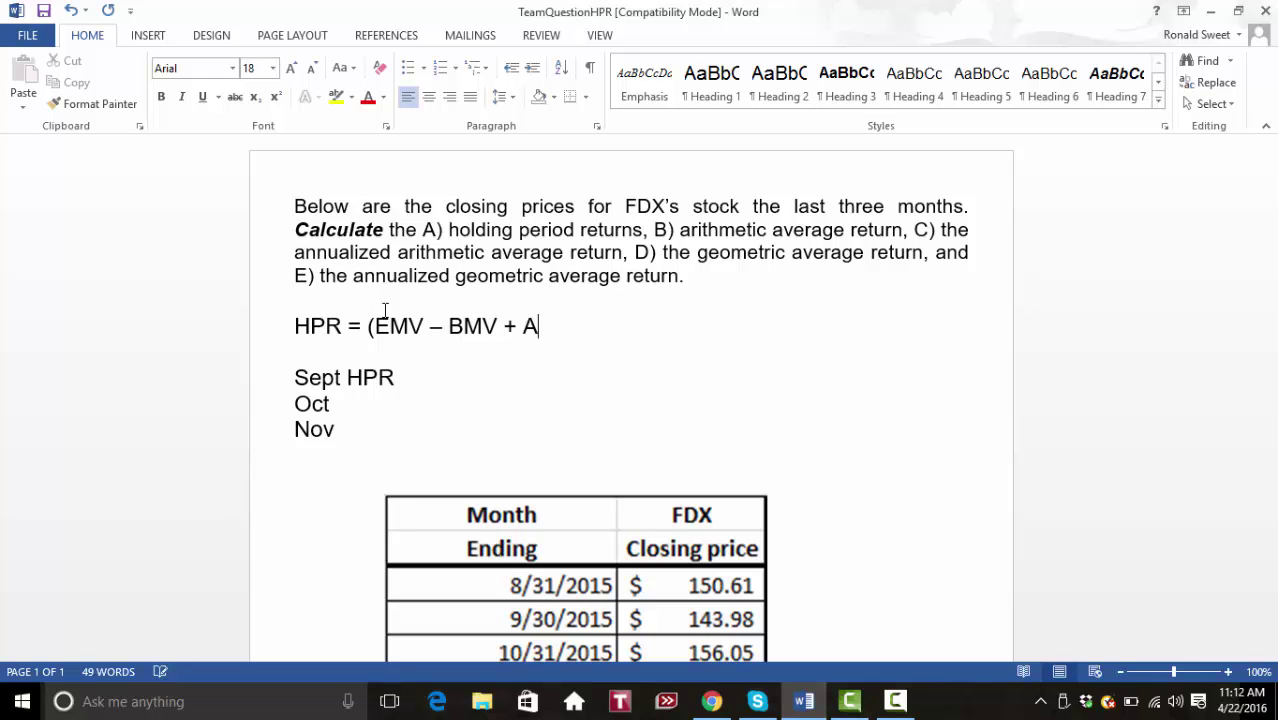
text(ccrued Income)
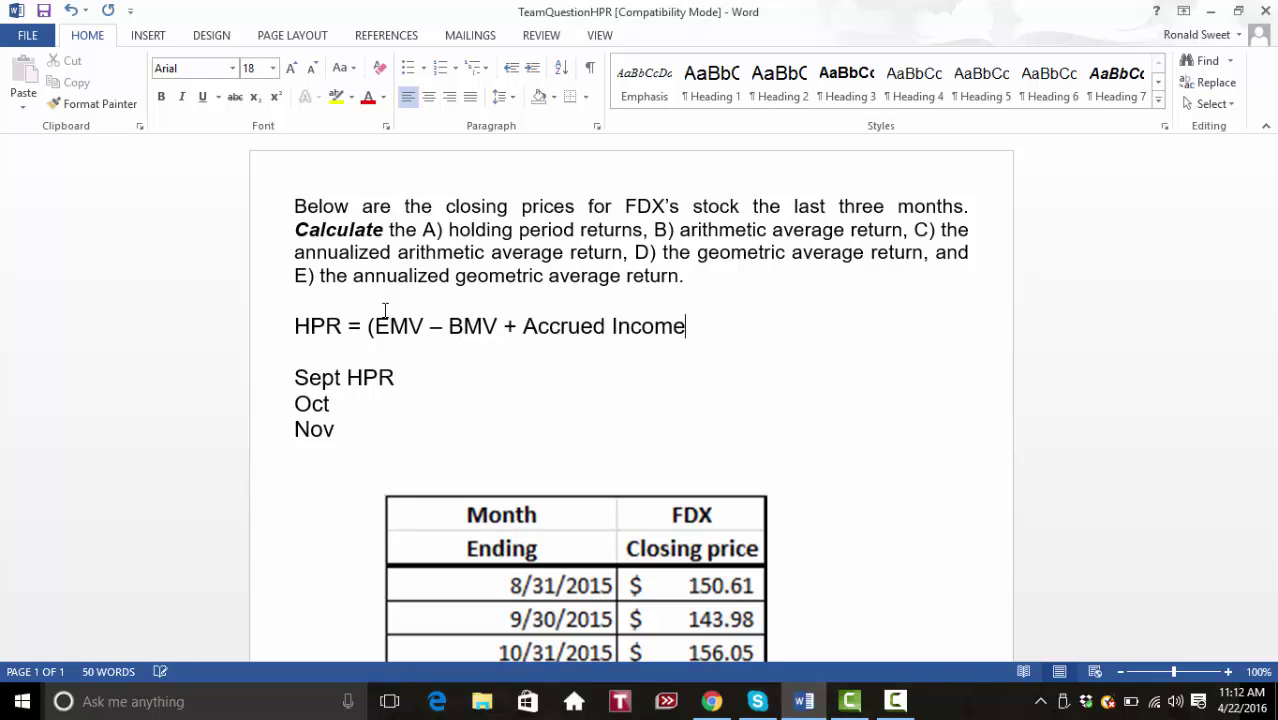
text() / BMV)
key(Down)
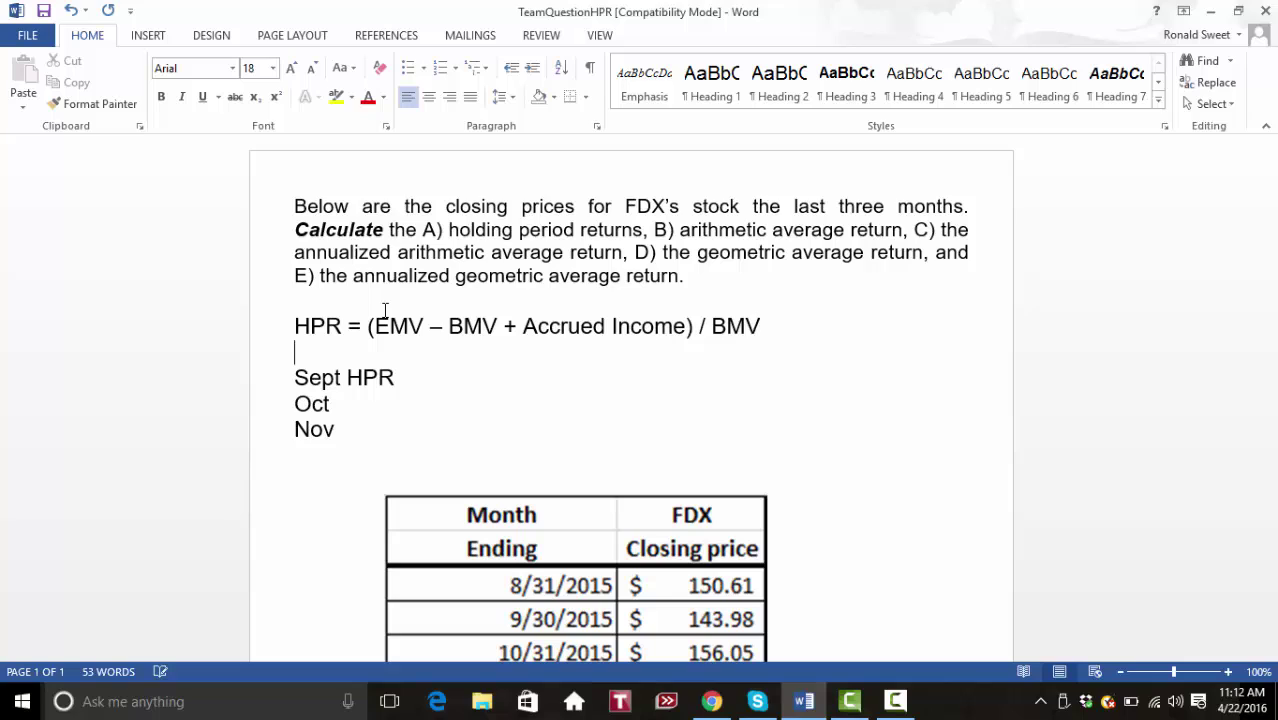
key(Down)
key(End)
text(= {)
Clean up the stray brace on the Sept HPR line and restore the line below it.
key(Delete)
text(()
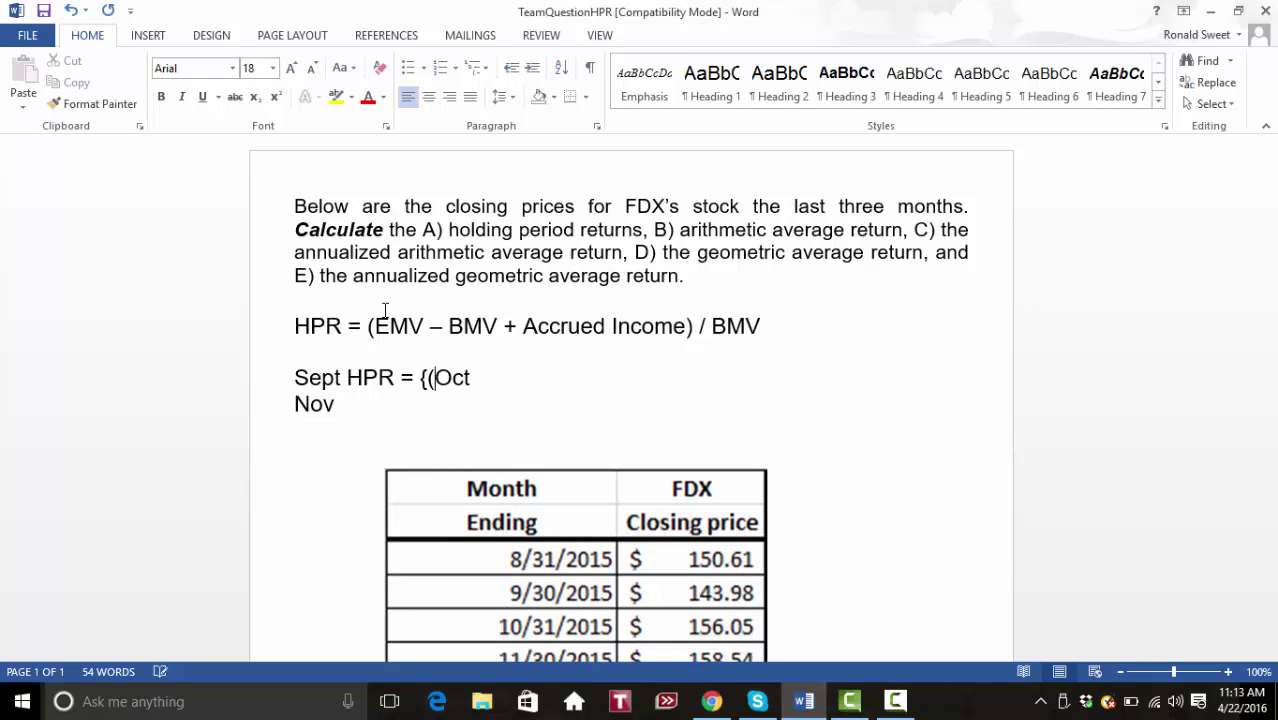
key(Delete)
key(Delete)
key(Delete)
key(Return)
key(Right)
key(Up)
key(Right)
key(Right)
key(Right)
key(Right)
key(Left)
key(shift+Right)
key(shift+Right)
Complete Sept HPR as (143.98 - 150.61 + .25) / 150.61 = -.0424 and type Oct HPR = (156.05 - 143.98 + 0) / 143.98 = .0838.
text(()
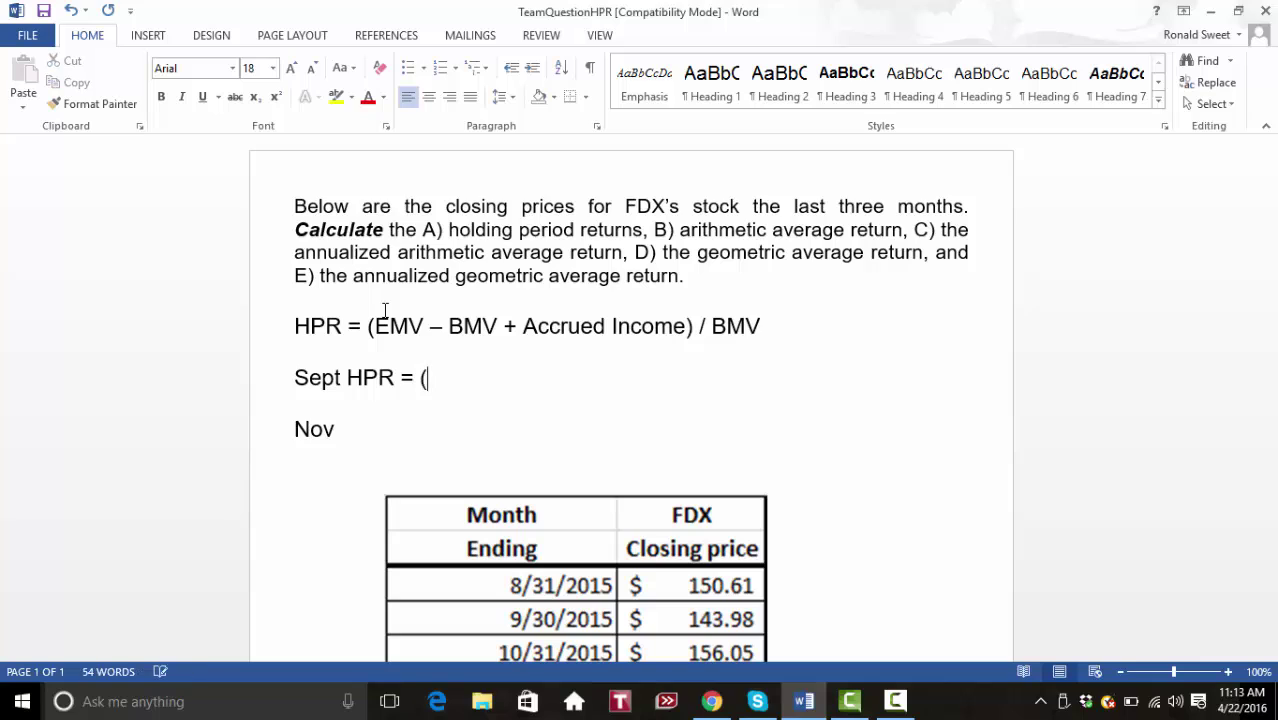
text(143.)
text(98)
text( - 15)
text(0.61)
text( + )
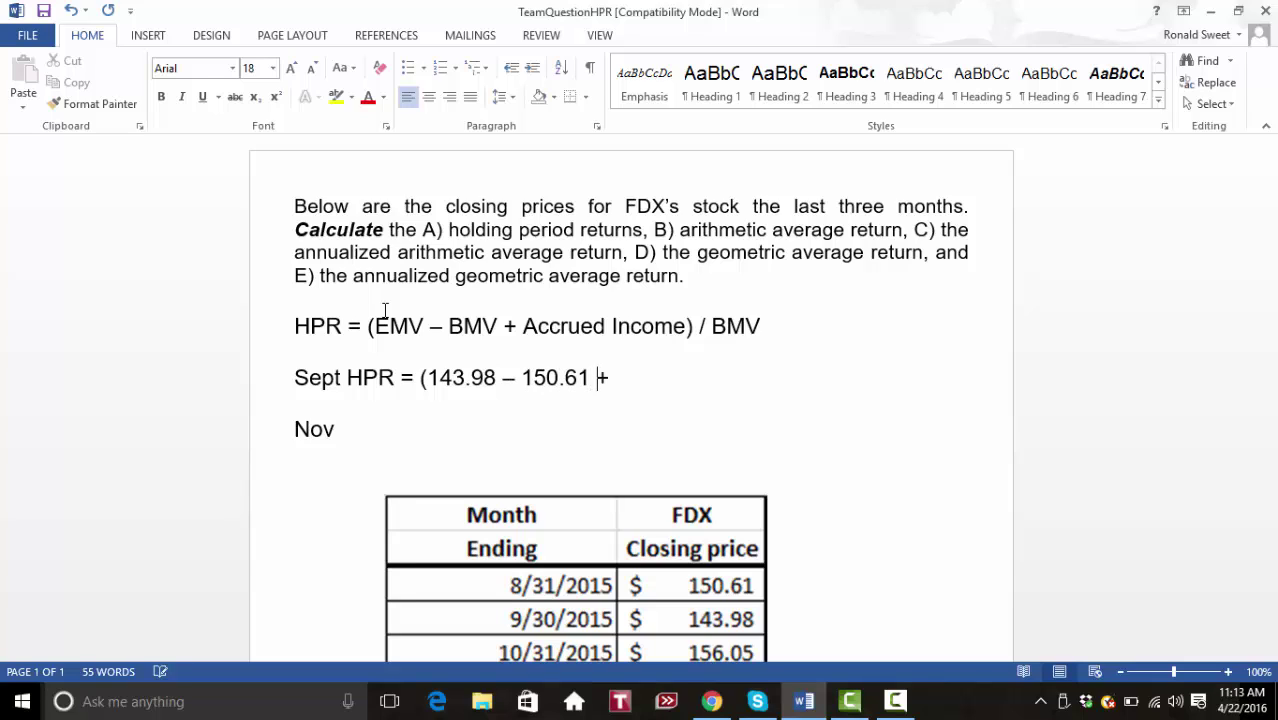
text(.25) / 150.61)
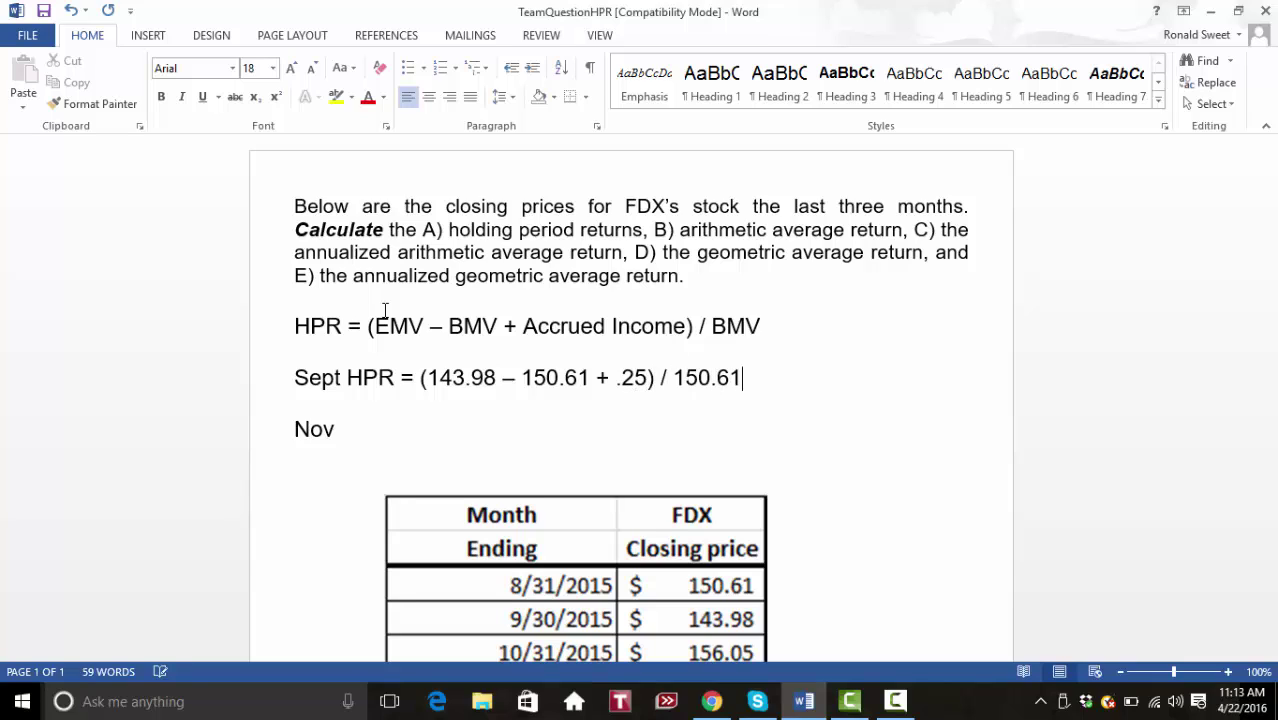
text( =)
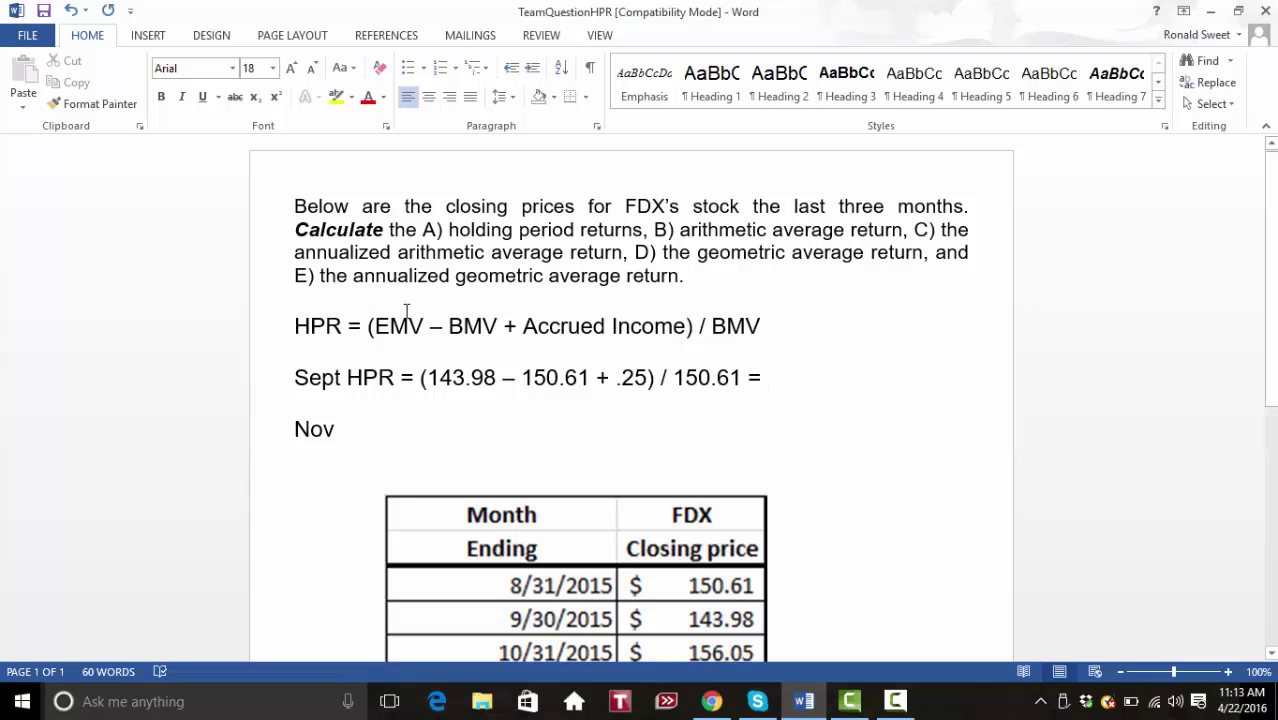
text(-.0424)
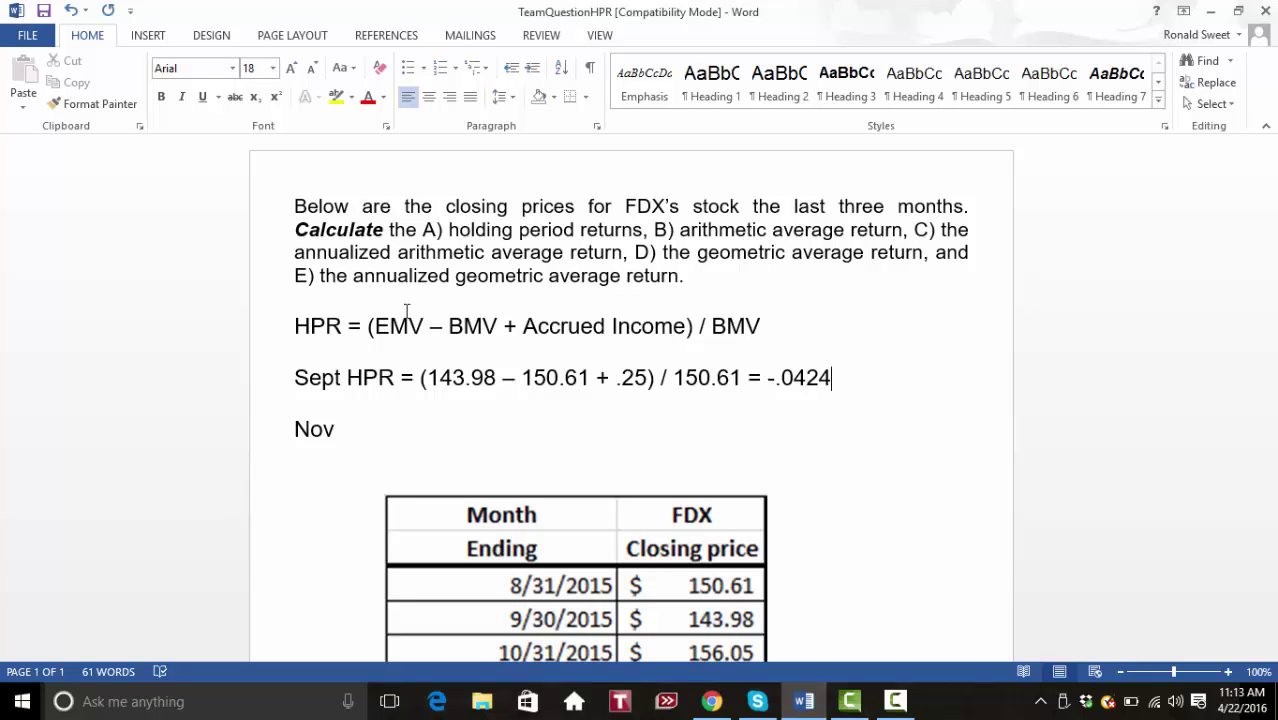
key(Down)
text(Oct HPR = ()
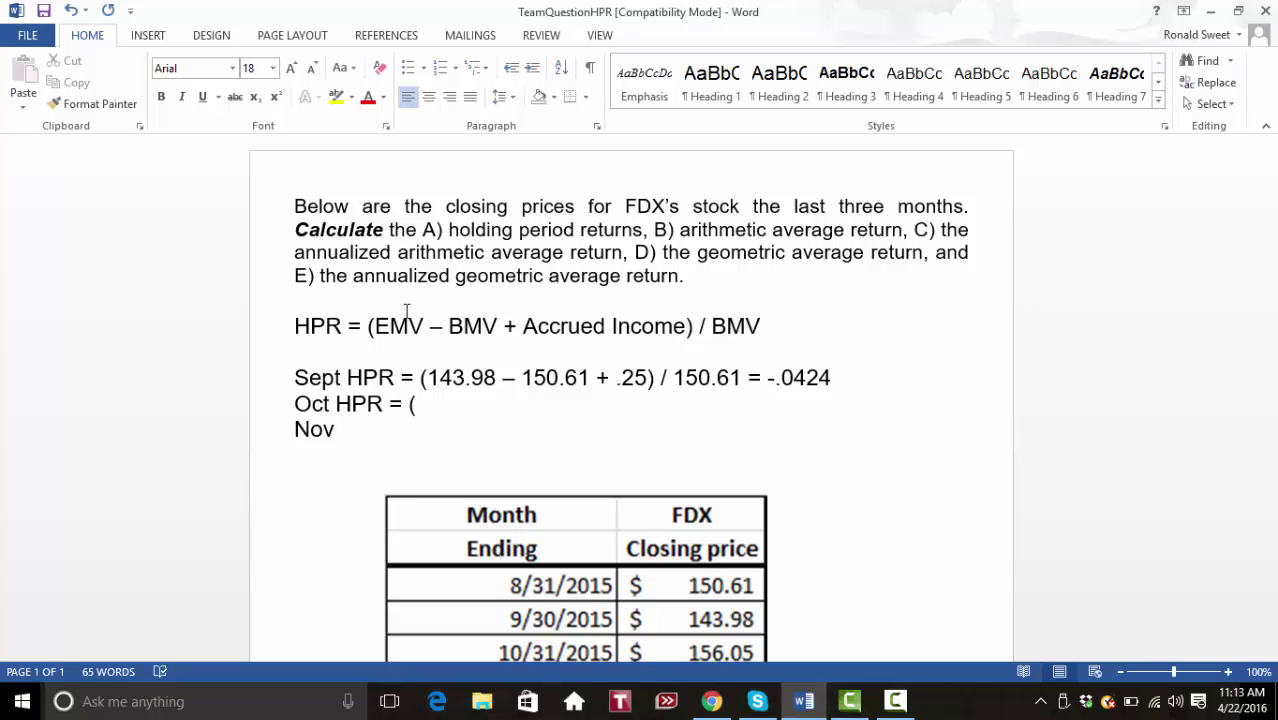
text(156.05)
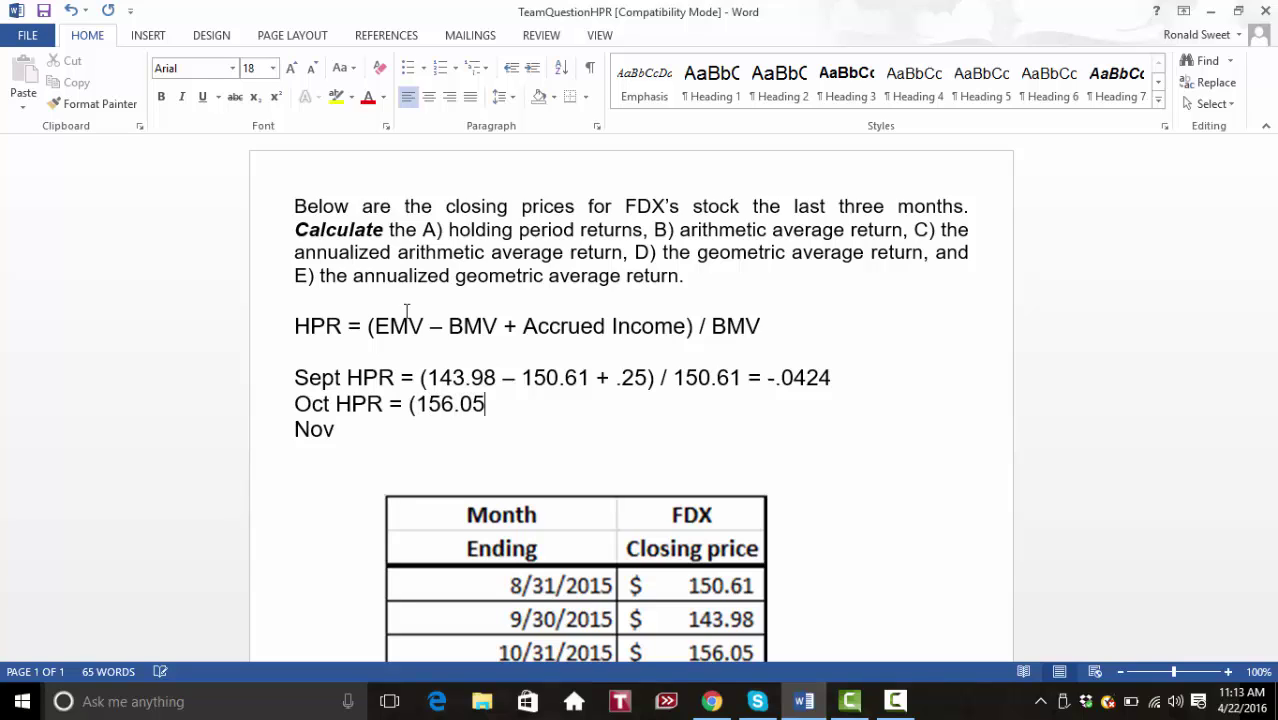
text( - 143.98 +)
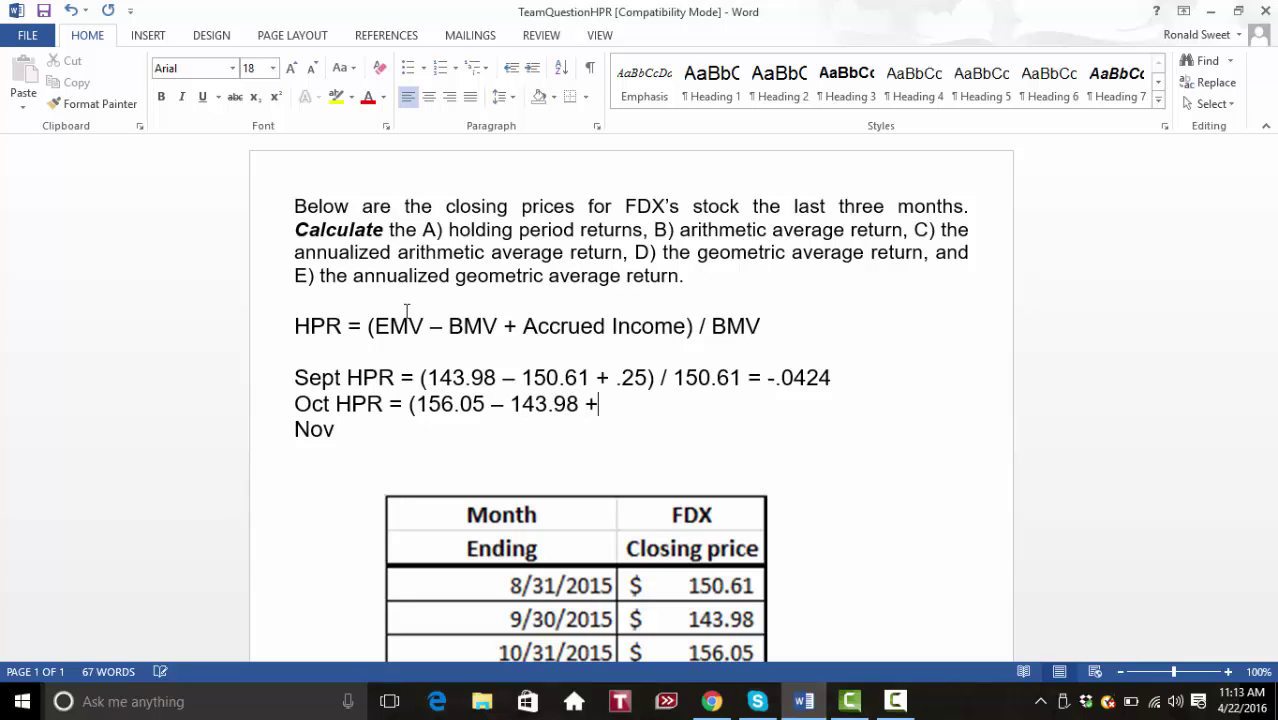
text( 0) / 143.98 = )
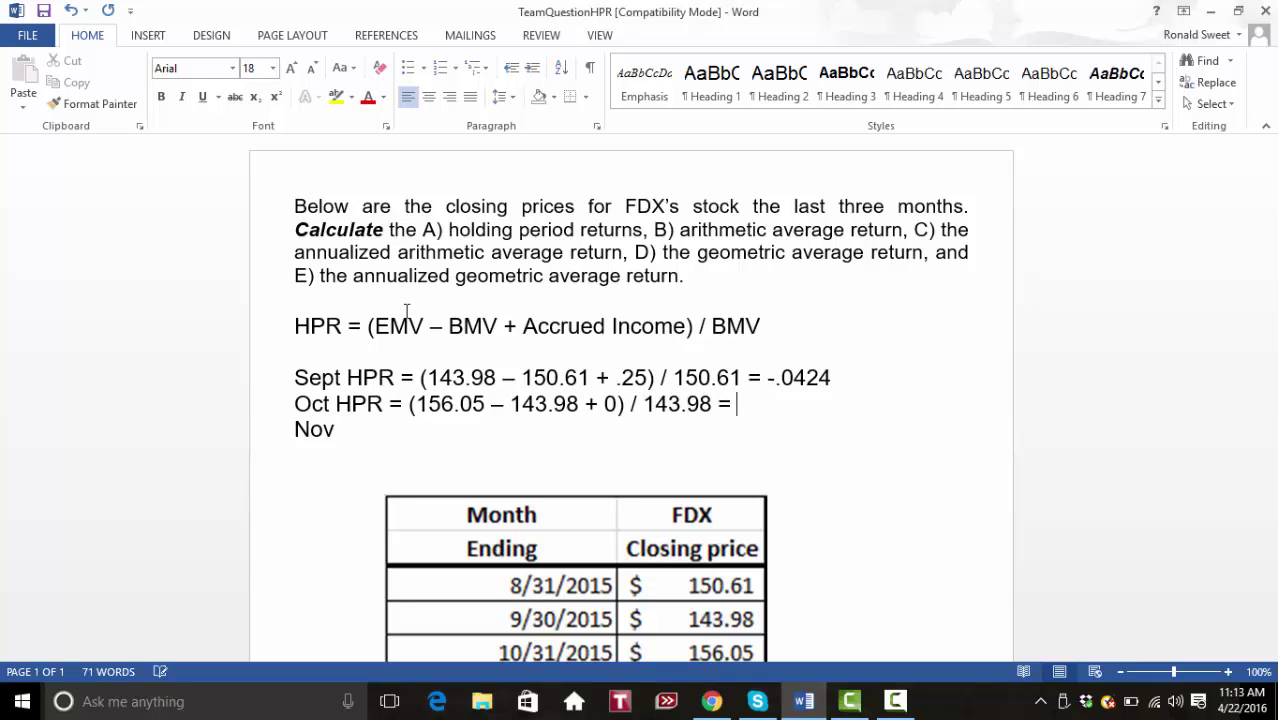
text(.0838)
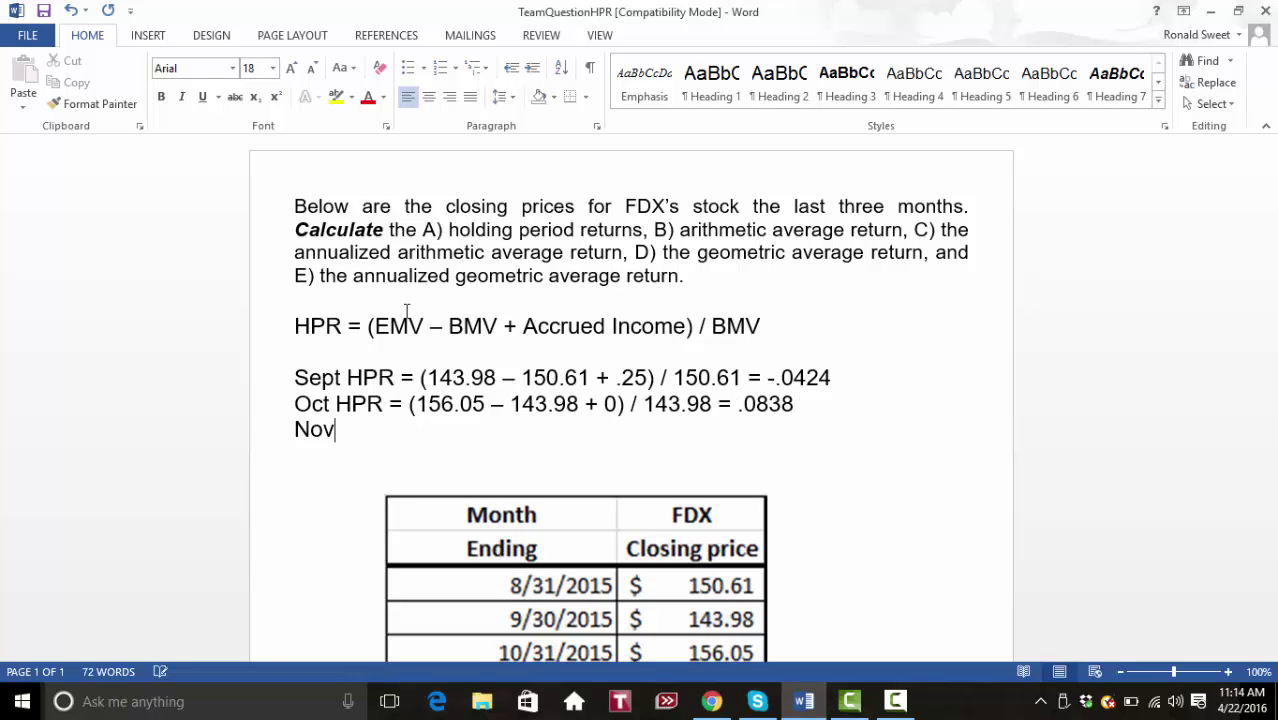
Write Nov HPR = (158.54 - 156.05 + 0) / 156.05 = .016 and open a line below.
scroll(407, 312, down, 3)
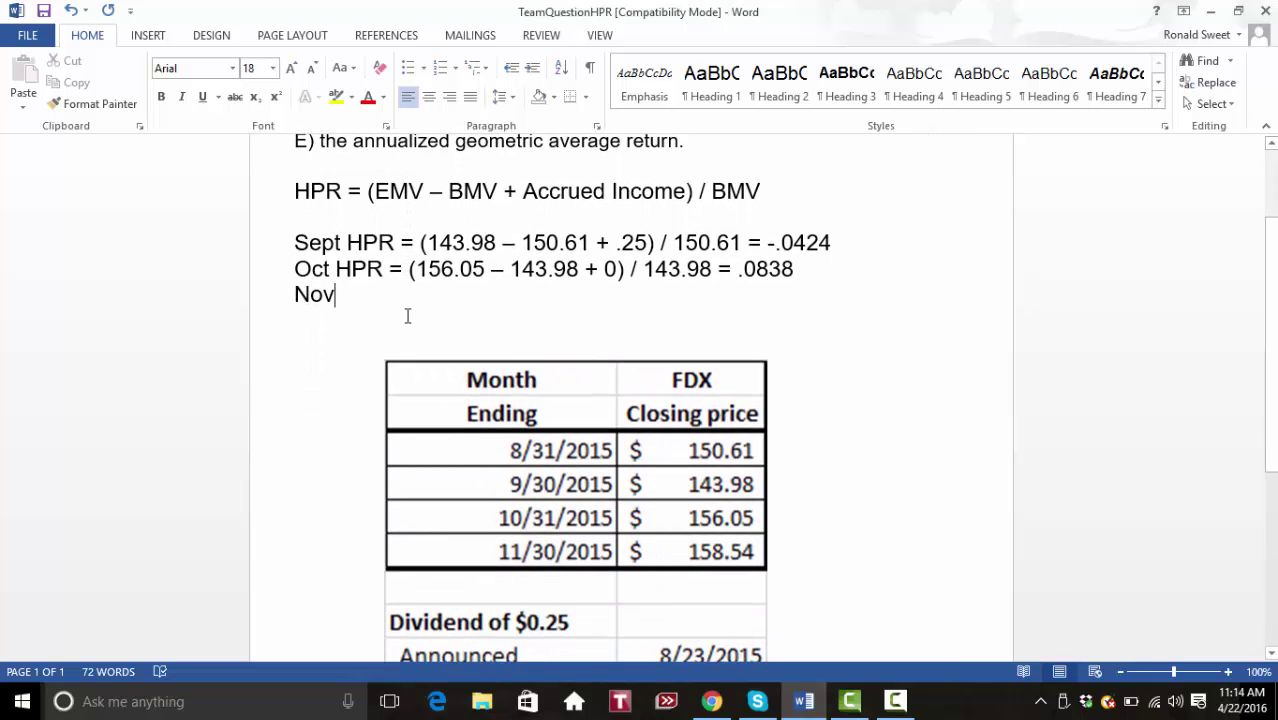
text(HPR )
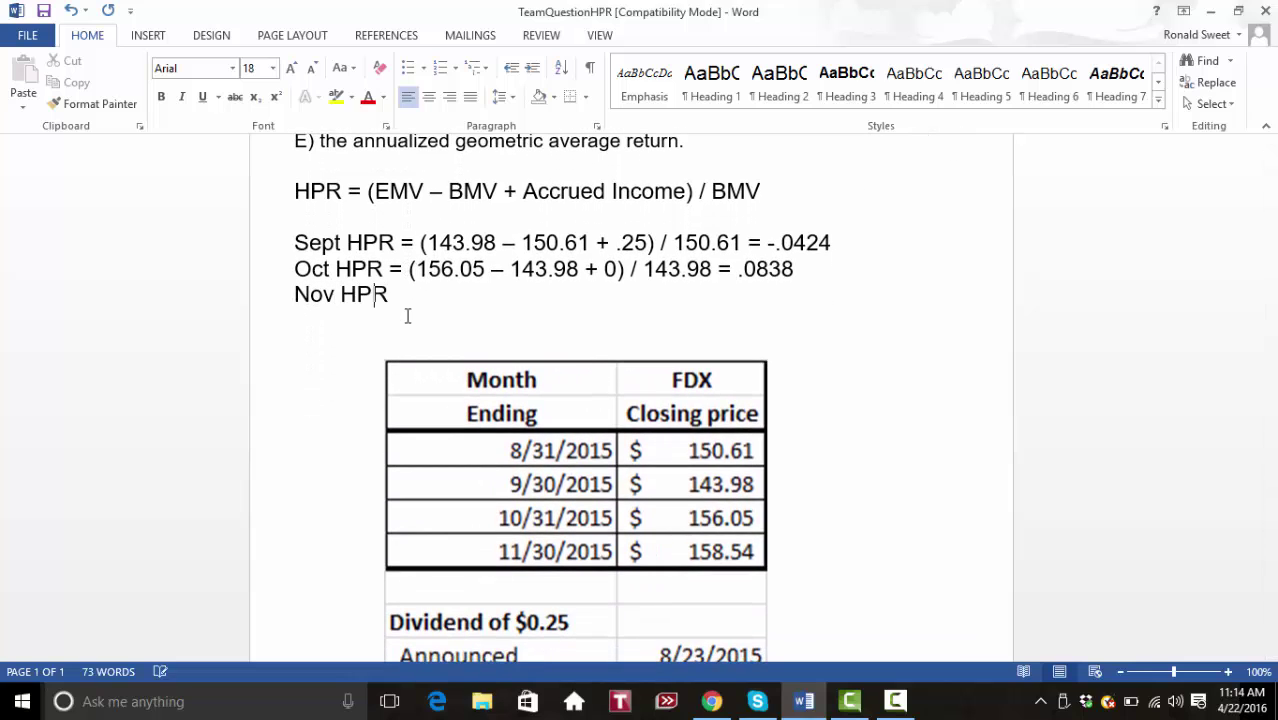
text(= (158.54 - 156)
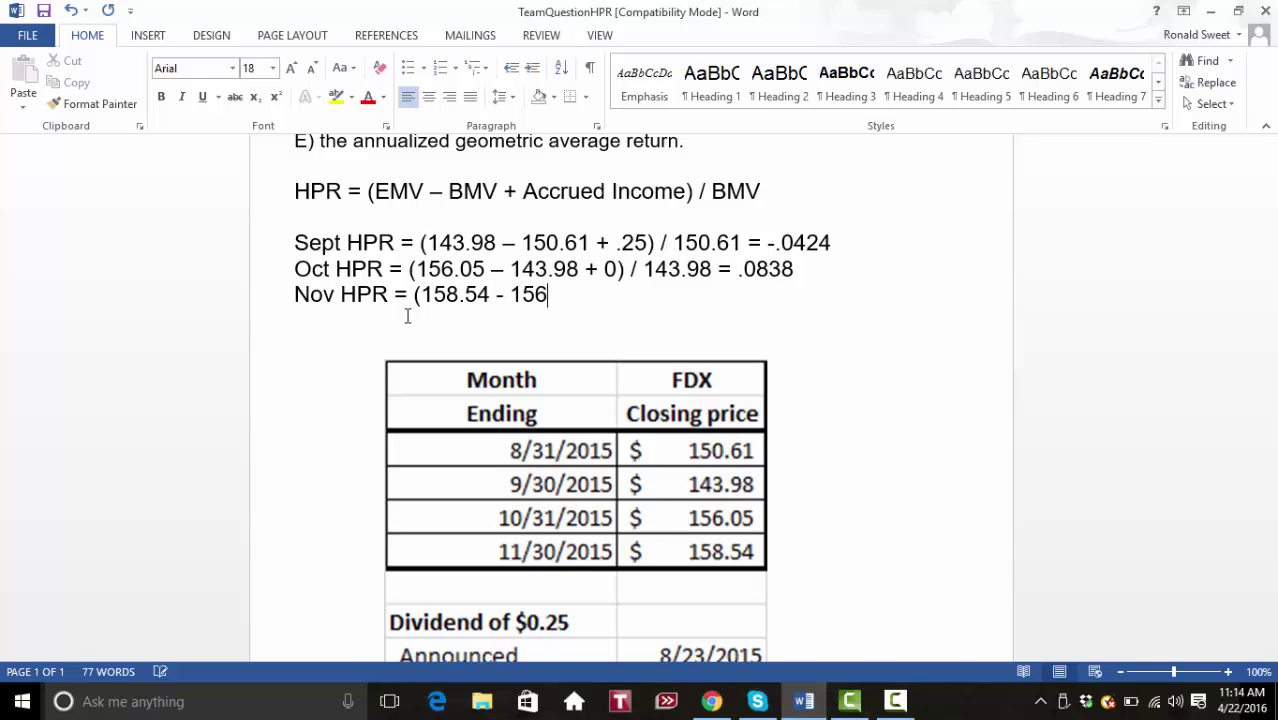
text(.05 +)
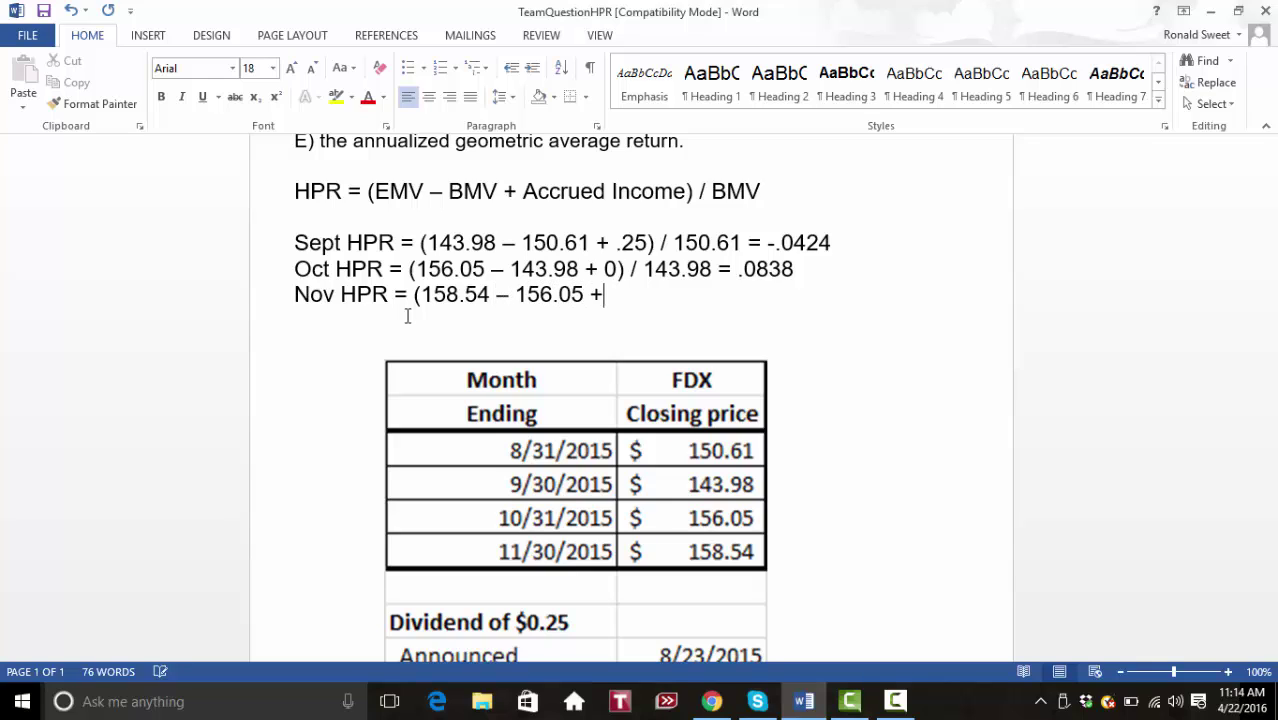
text( 0) / 156.05 =)
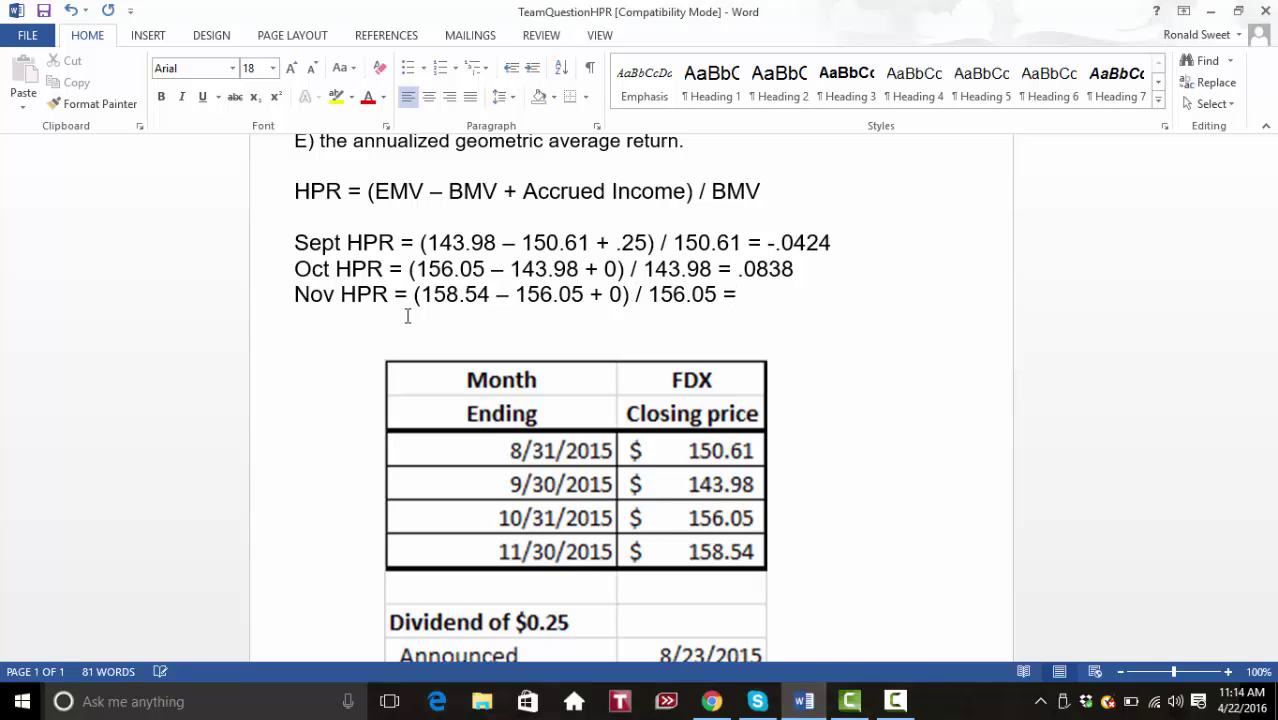
text(.016)
key(Return)
key(Return)
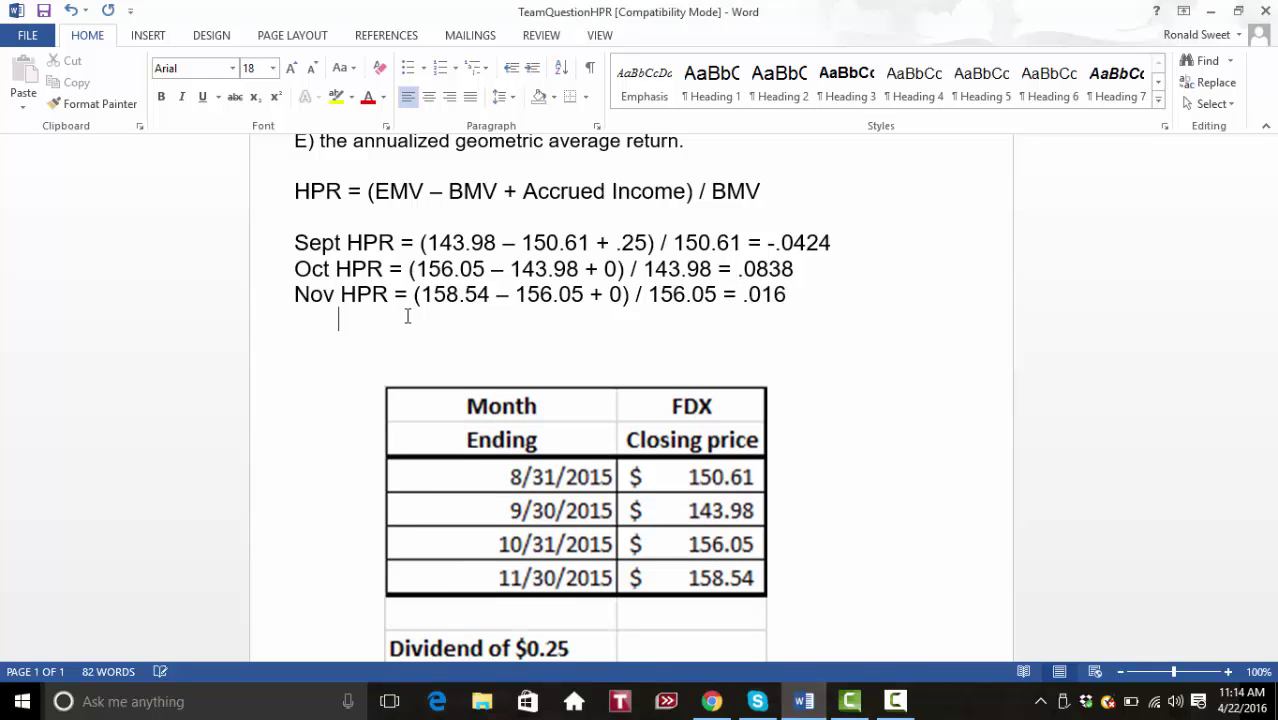
Type (-.0424 + .0838 + .016) / 3 = .0191 below the HPRs and label it Arithmetic Average.
scroll(409, 316, up, 3)
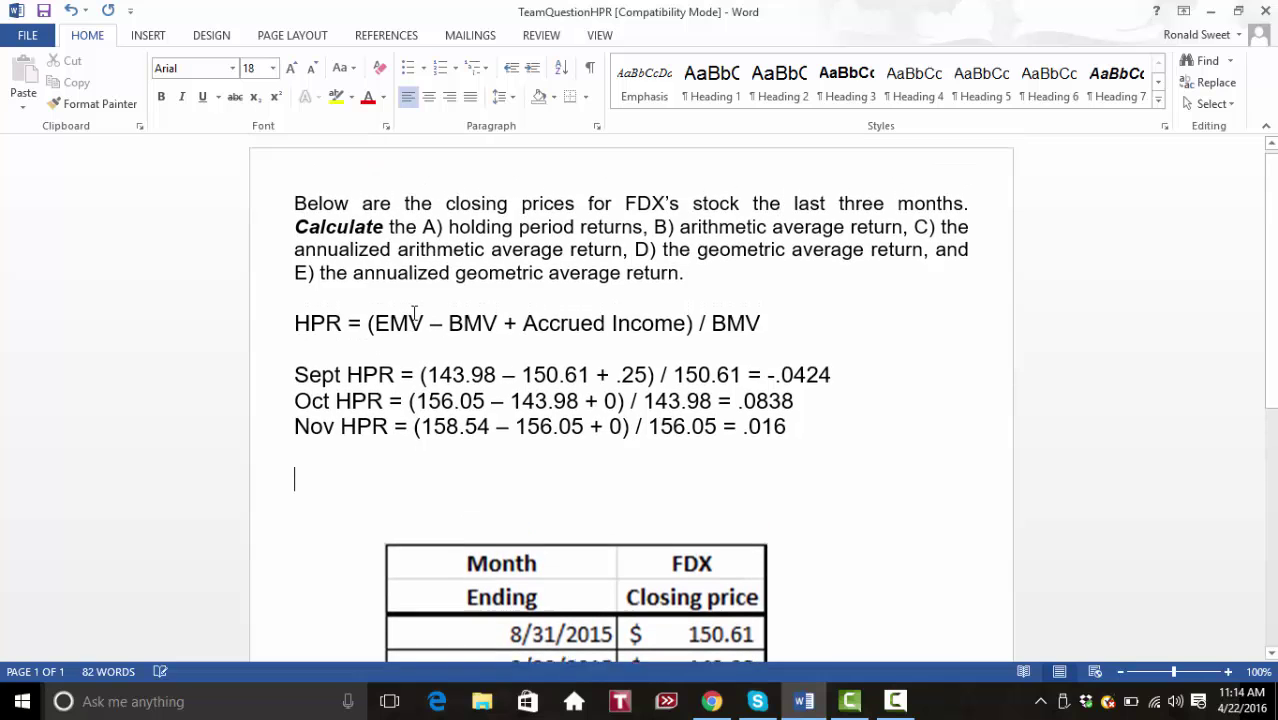
drag(423, 229, 642, 230)
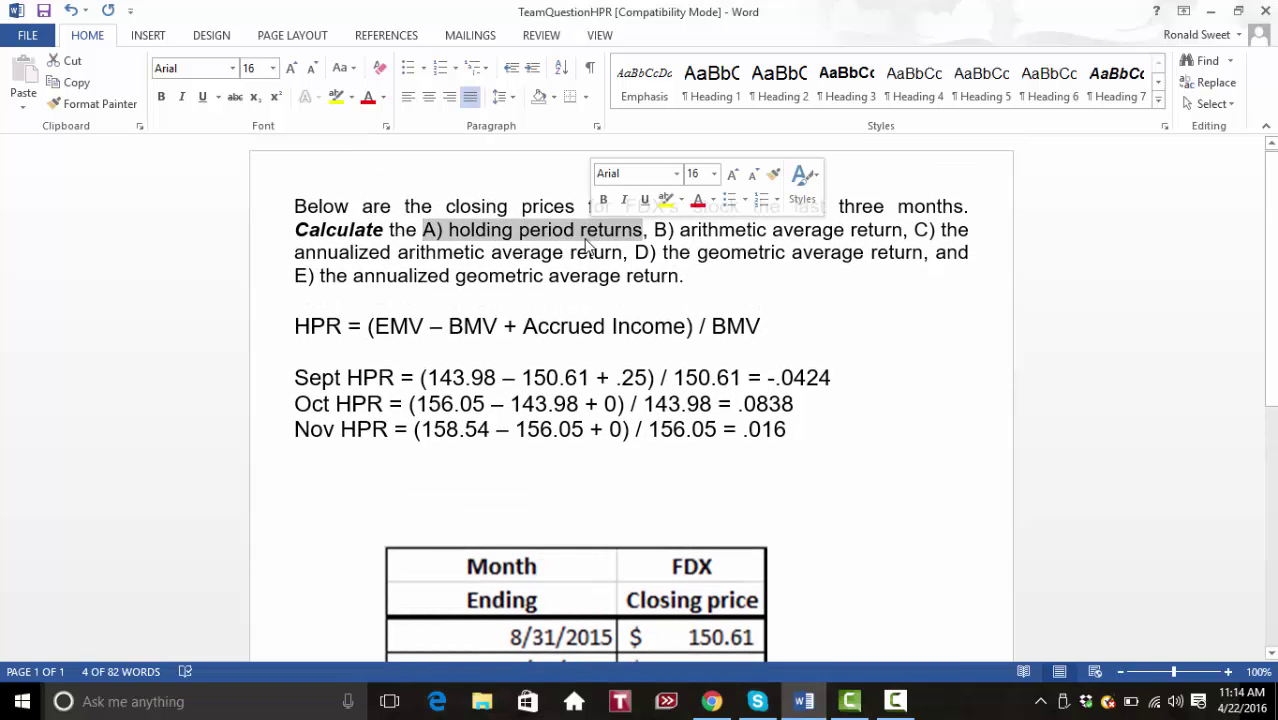
scroll(301, 398, down, 2)
click(301, 398)
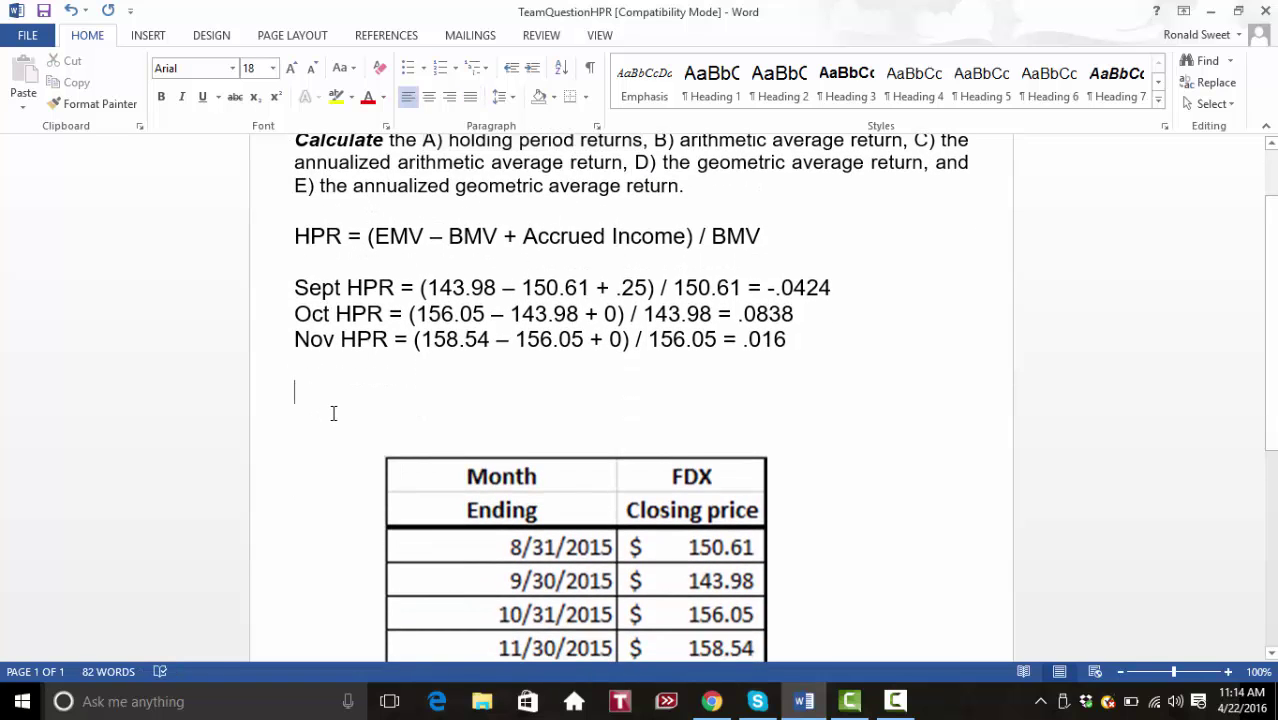
text(()
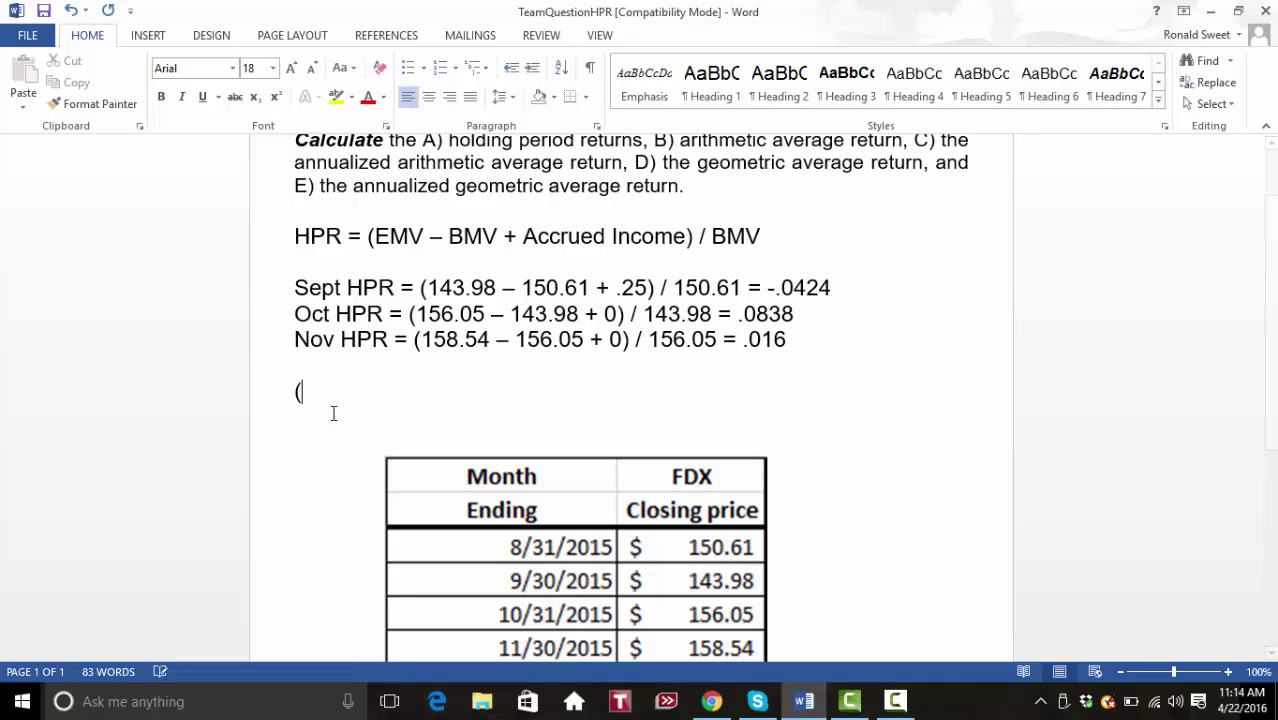
text(-.0424 + .08)
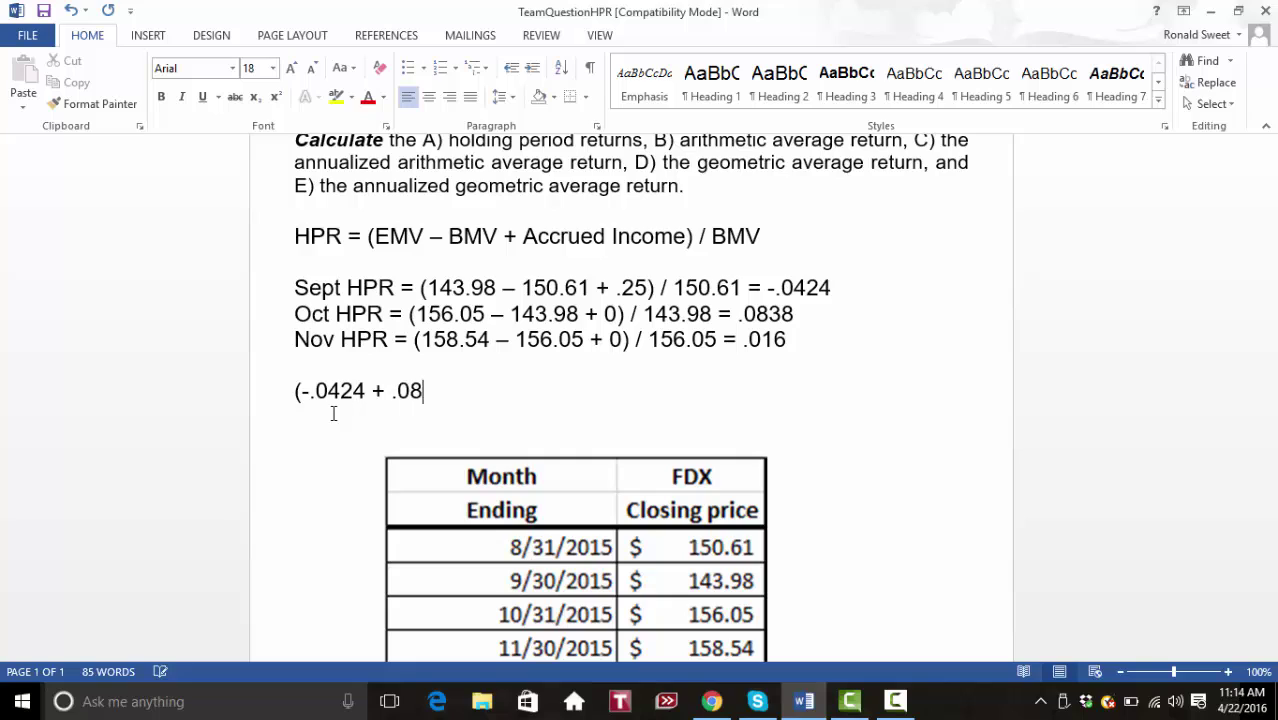
text(38 + .016)
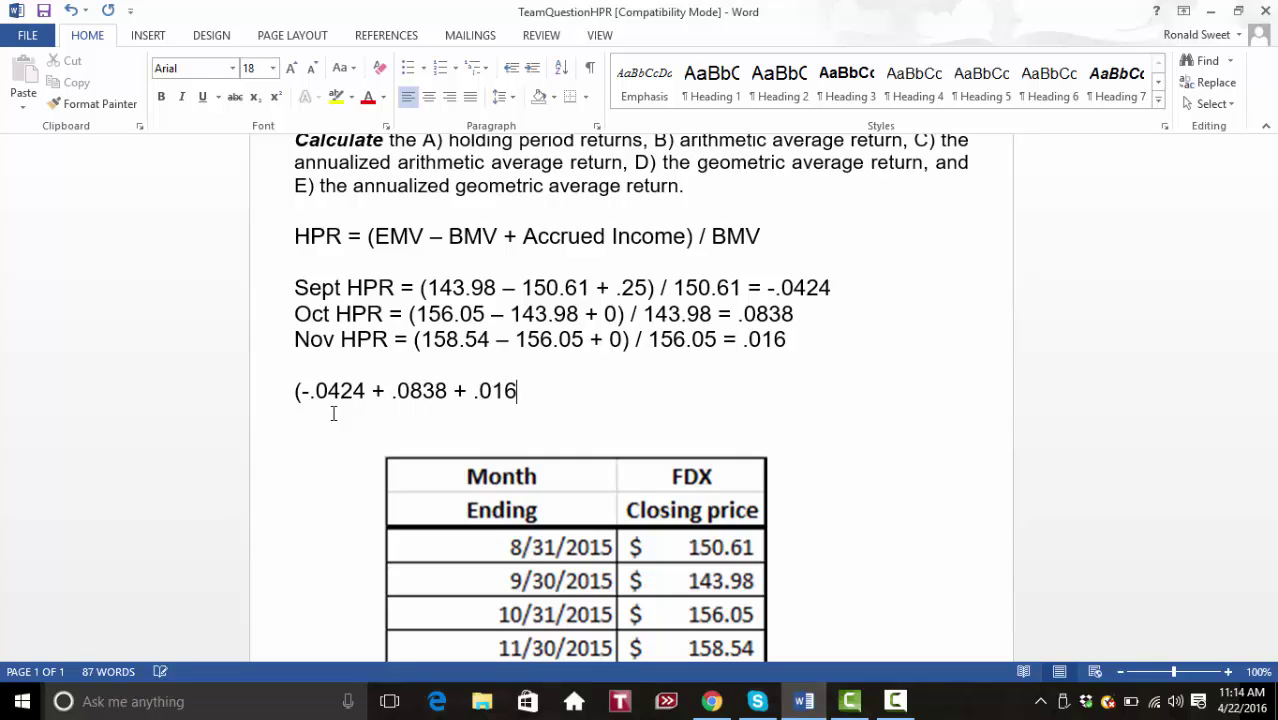
text() / 3 = .0191)
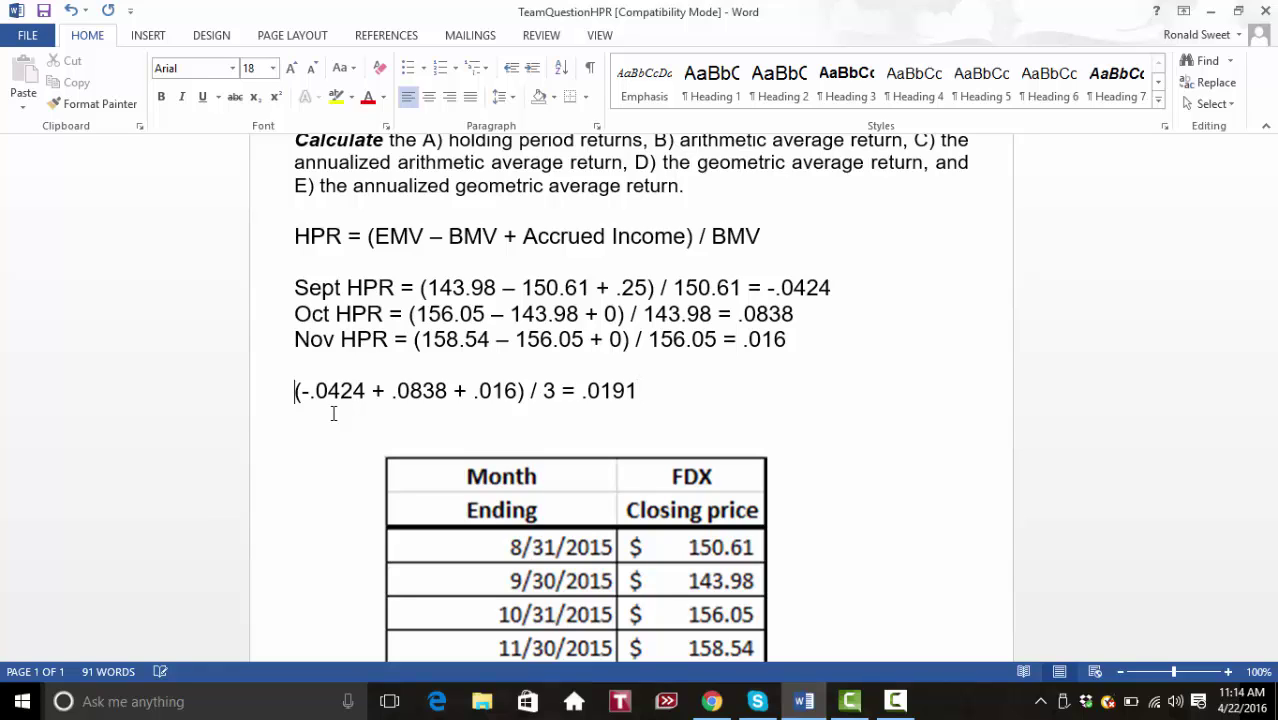
text(Ariht)
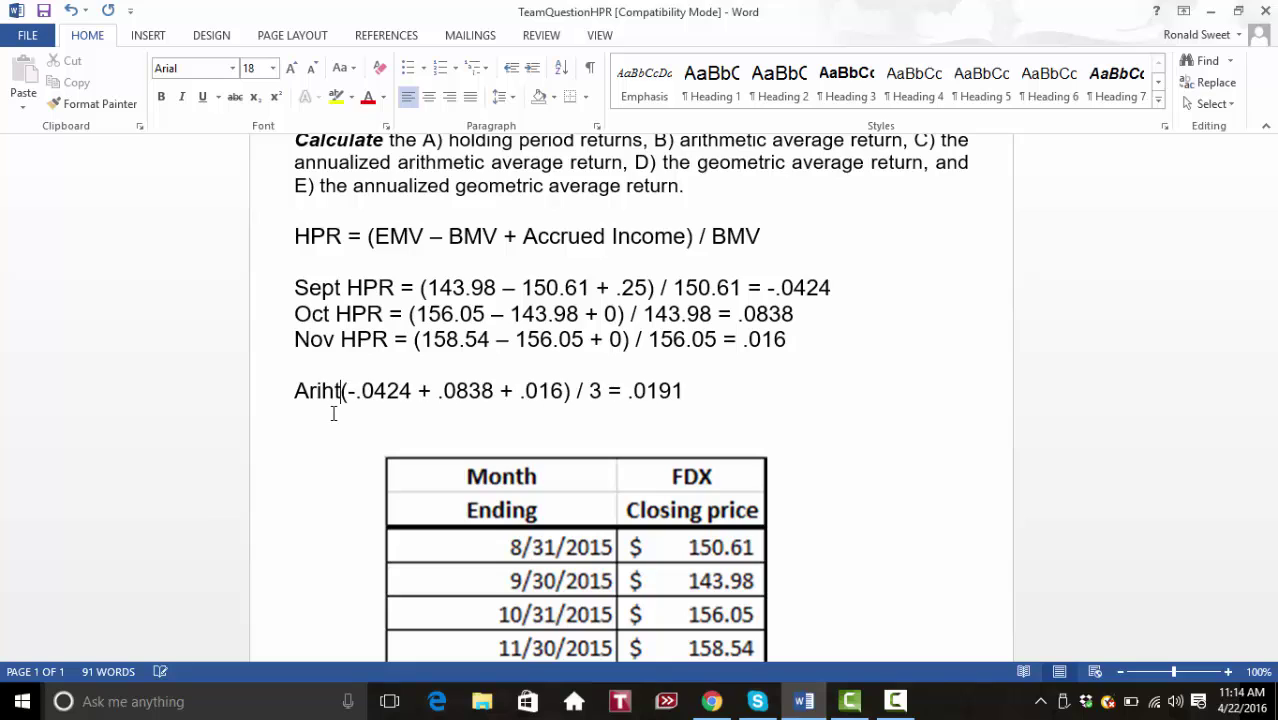
key(BackSpace)
key(BackSpace)
text(ith)
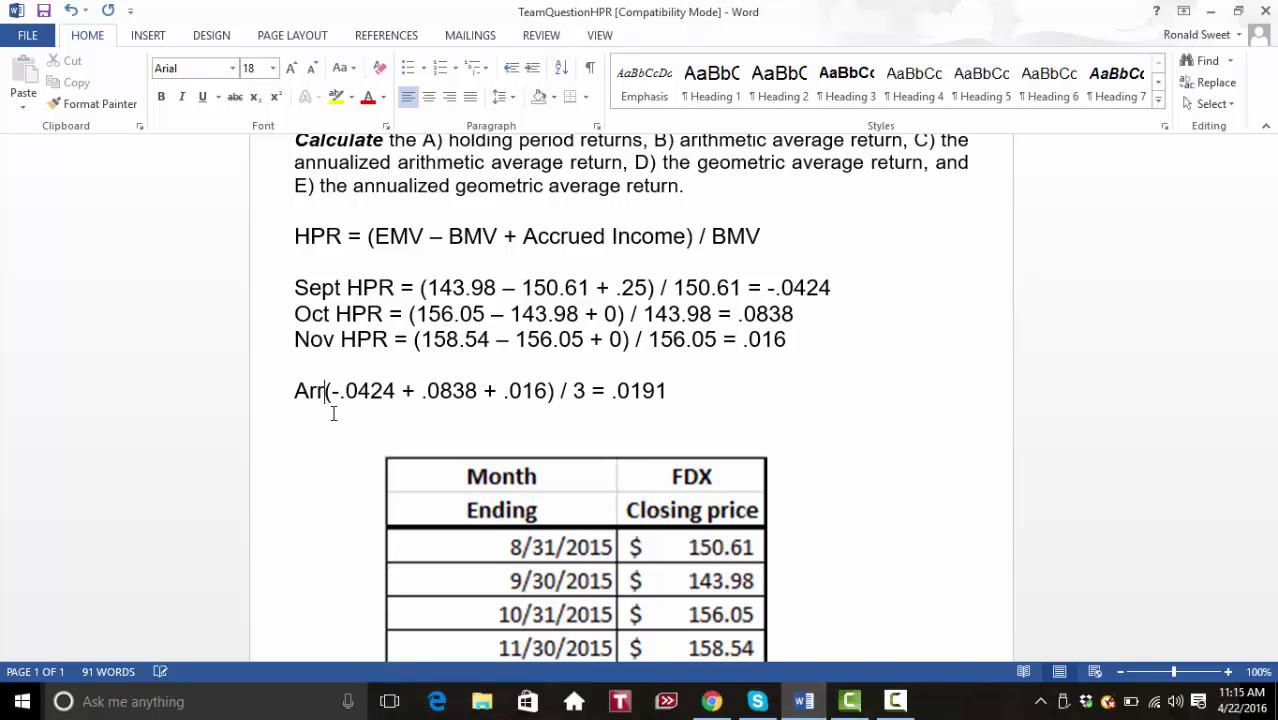
key(BackSpace)
key(BackSpace)
key(BackSpace)
text(ithmetic)
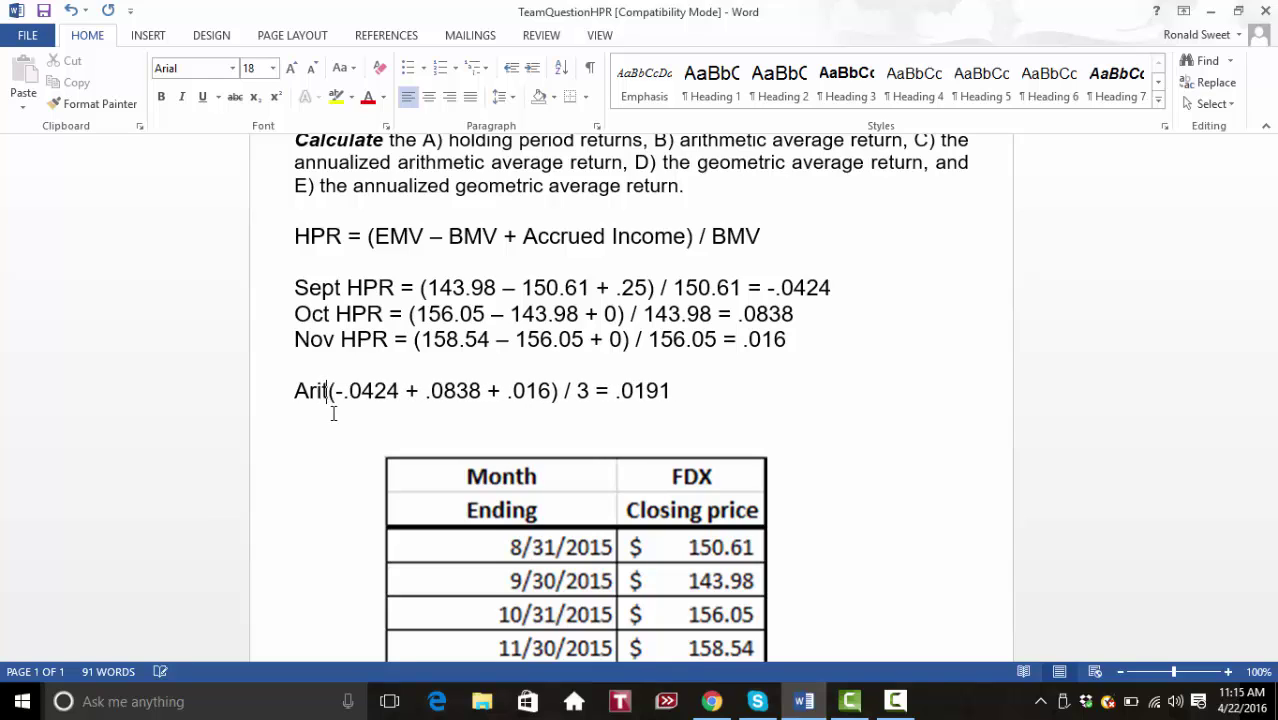
text( Average)
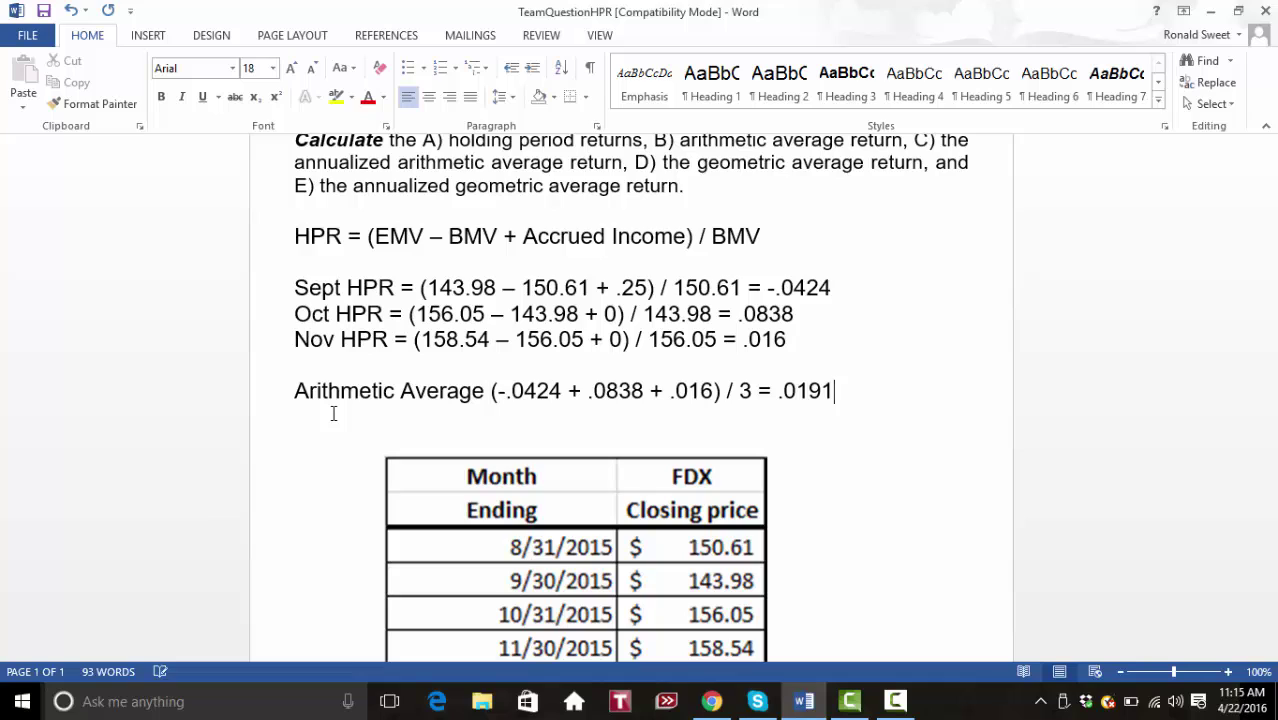
Write 'Annualized Arithmetic = .0191 * 12 = .2292' on a new line.
key(Return)
text(Annualkiz)
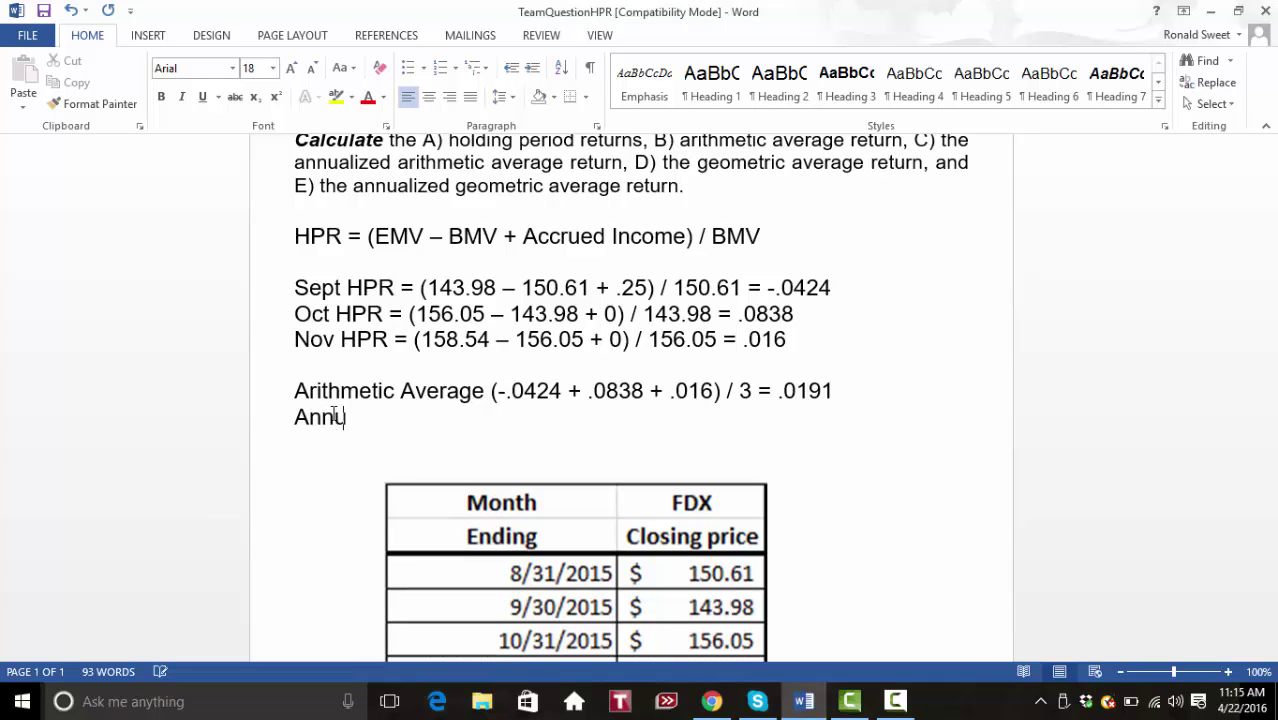
key(BackSpace)
key(BackSpace)
key(BackSpace)
key(BackSpace)
text(lized Arithme)
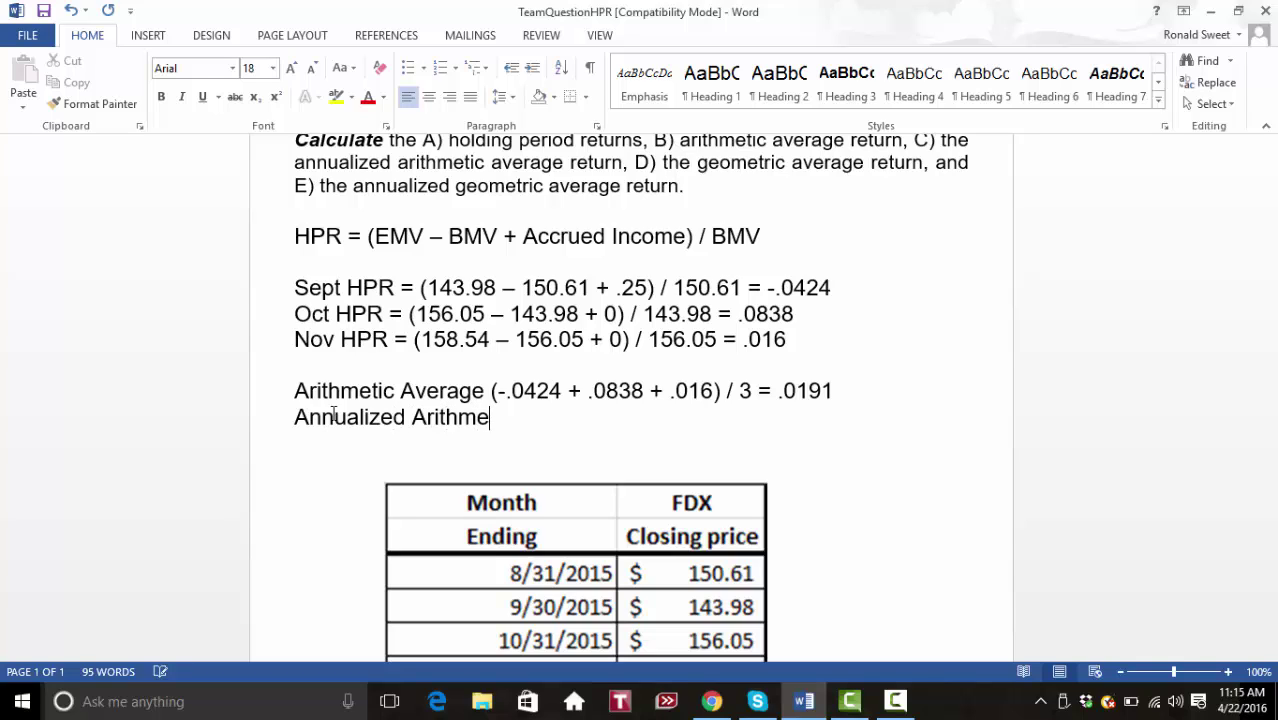
text(tic = .0191 * 12)
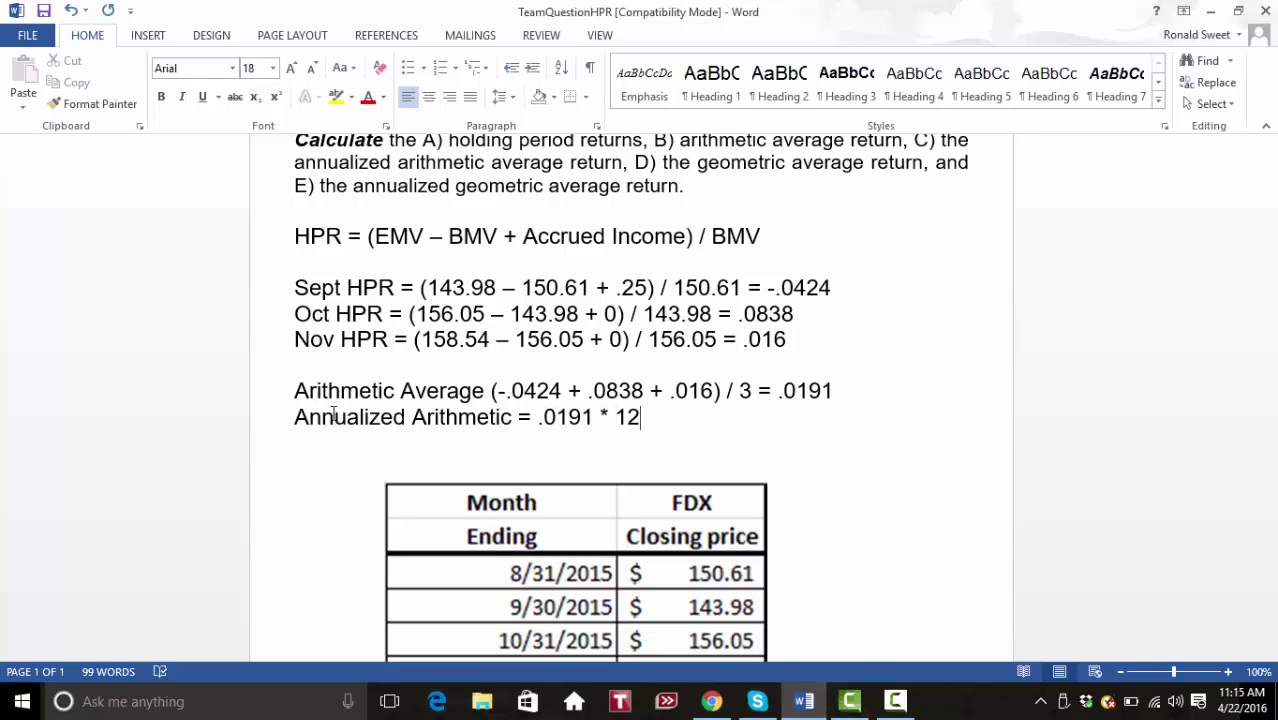
text( = .2292)
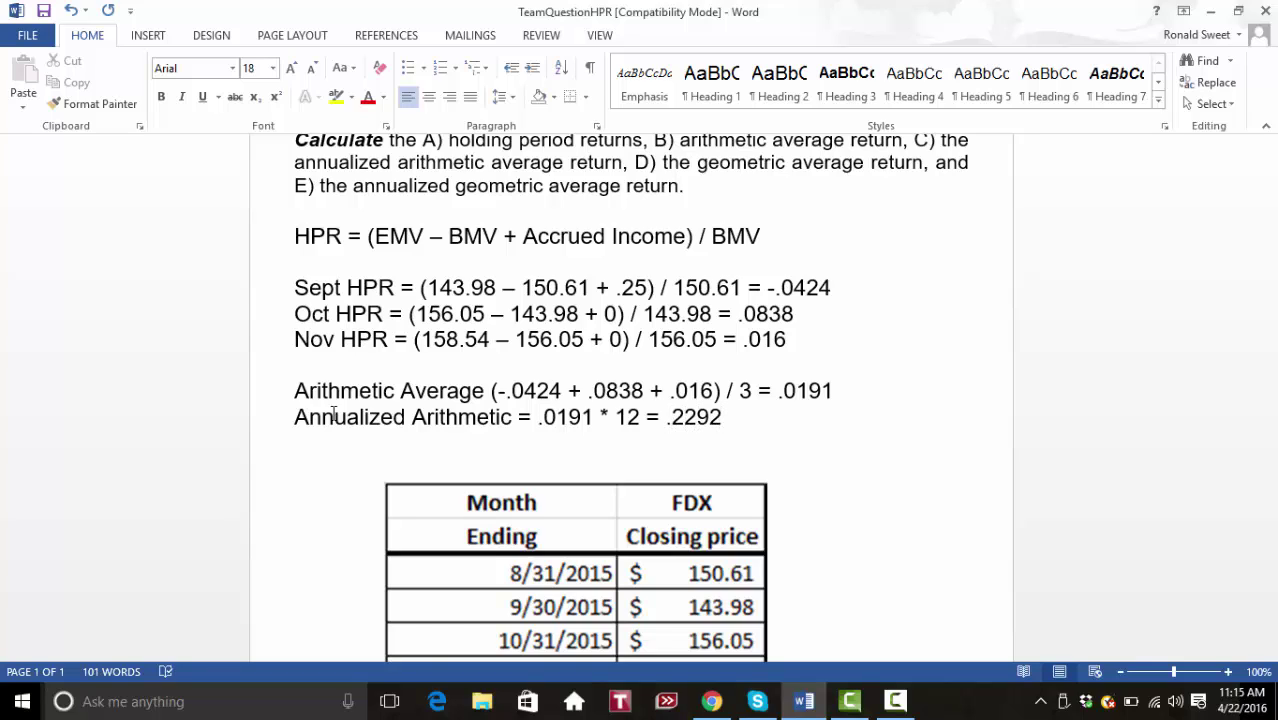
key(Return)
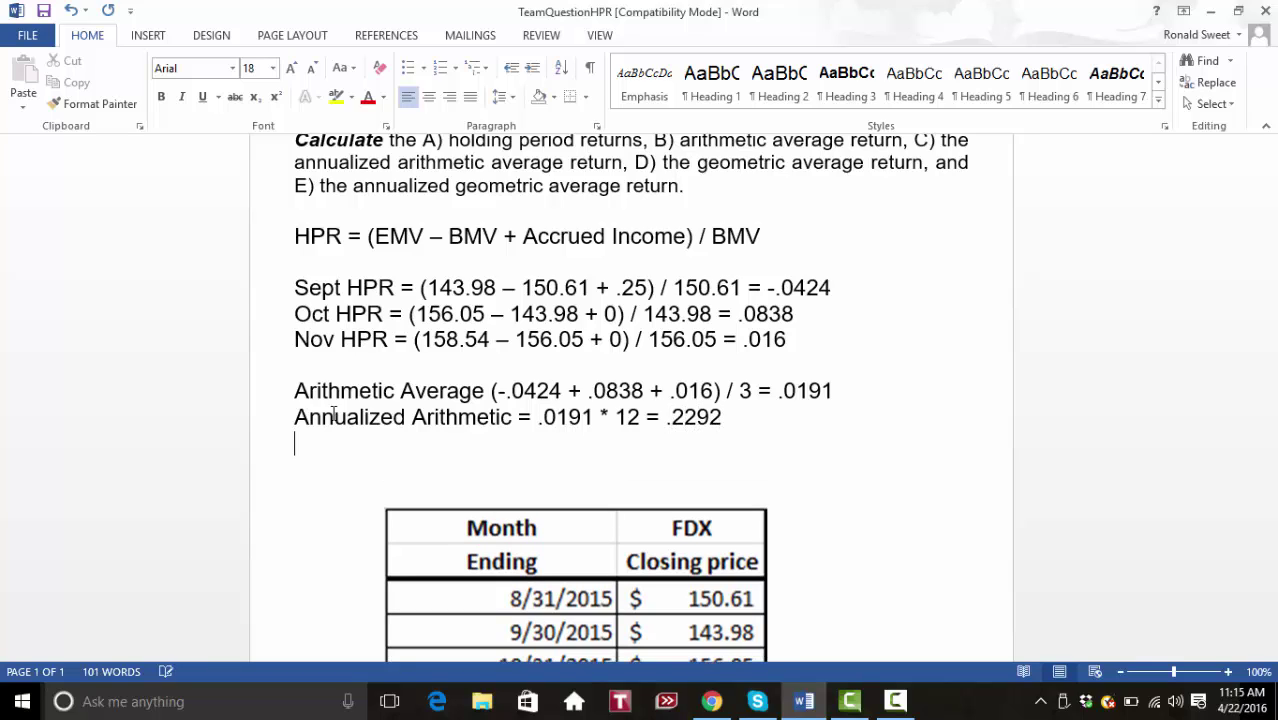
Write Geometric Average = ((1 - .0424) * (1 + .0838) * (1 + .016))^(1/3) - 1 = .0178 on its own line.
text(Geometric Averag)
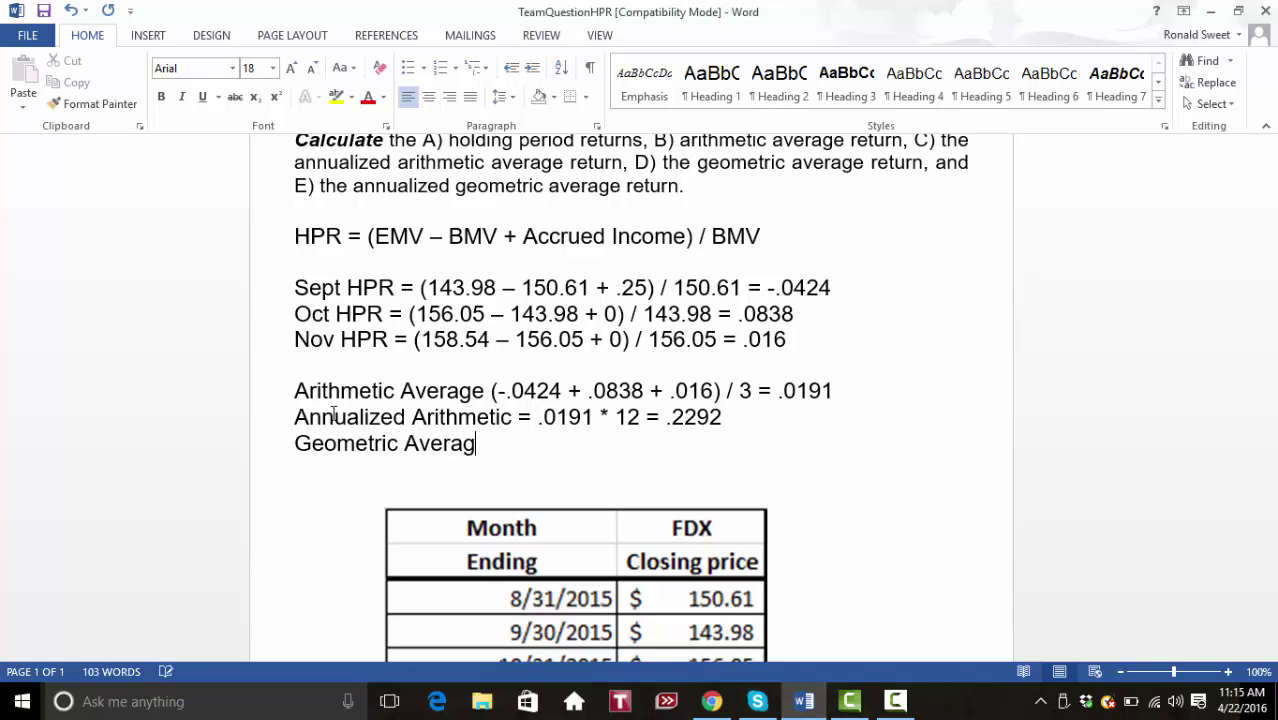
text(e = ((1 - .0424) * ()
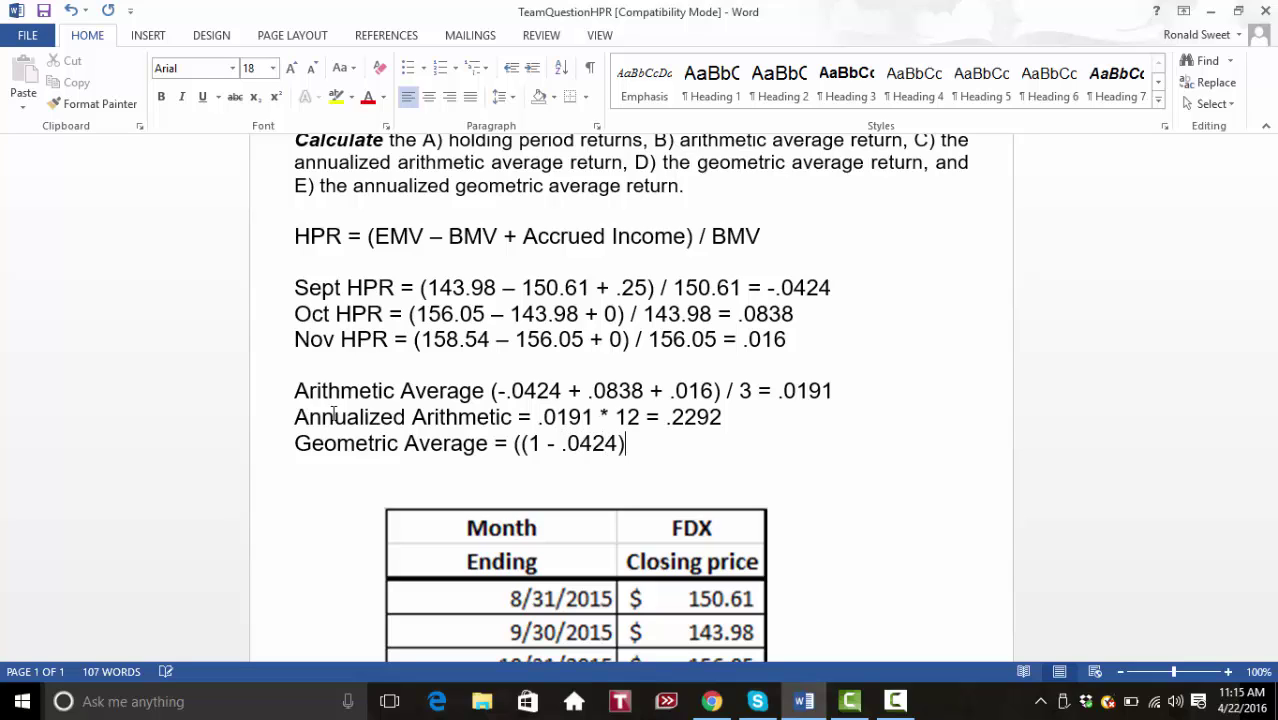
text(1 + .0838) * (1 + .016))^ ()
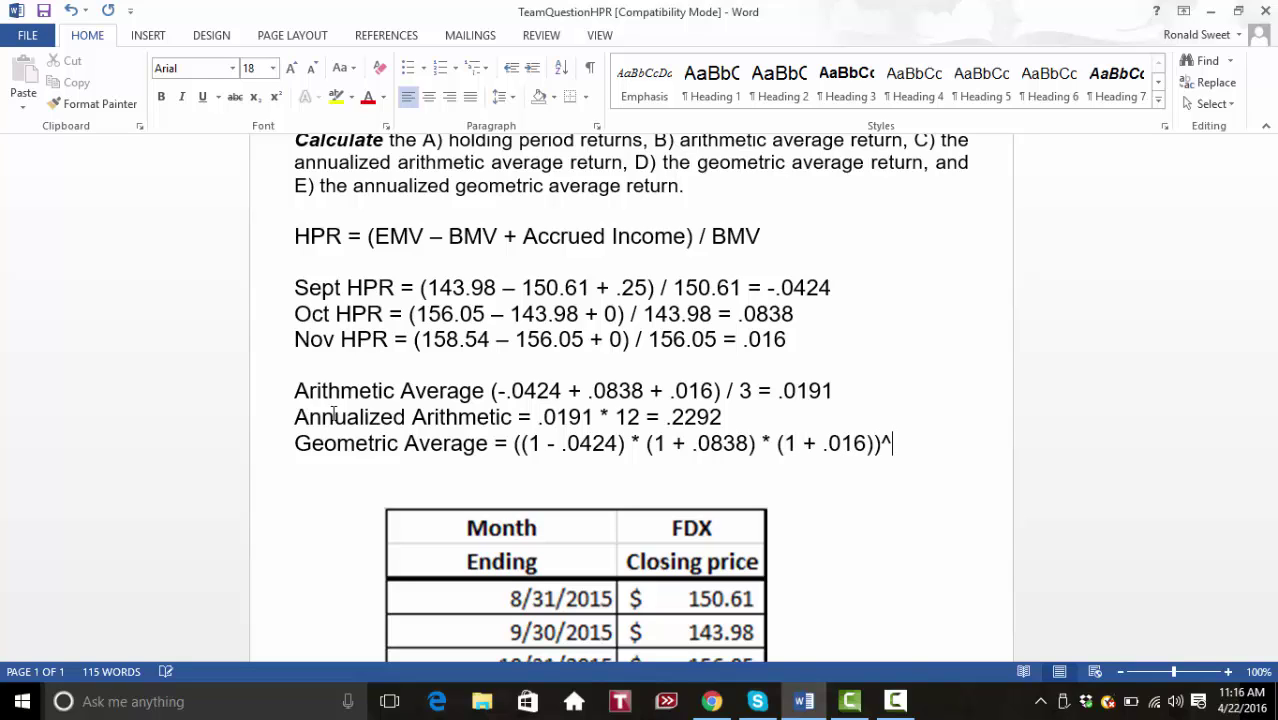
key(BackSpace)
key(BackSpace)
text(()
text(1)
text(/3)
text())
text( - 1)
text( =)
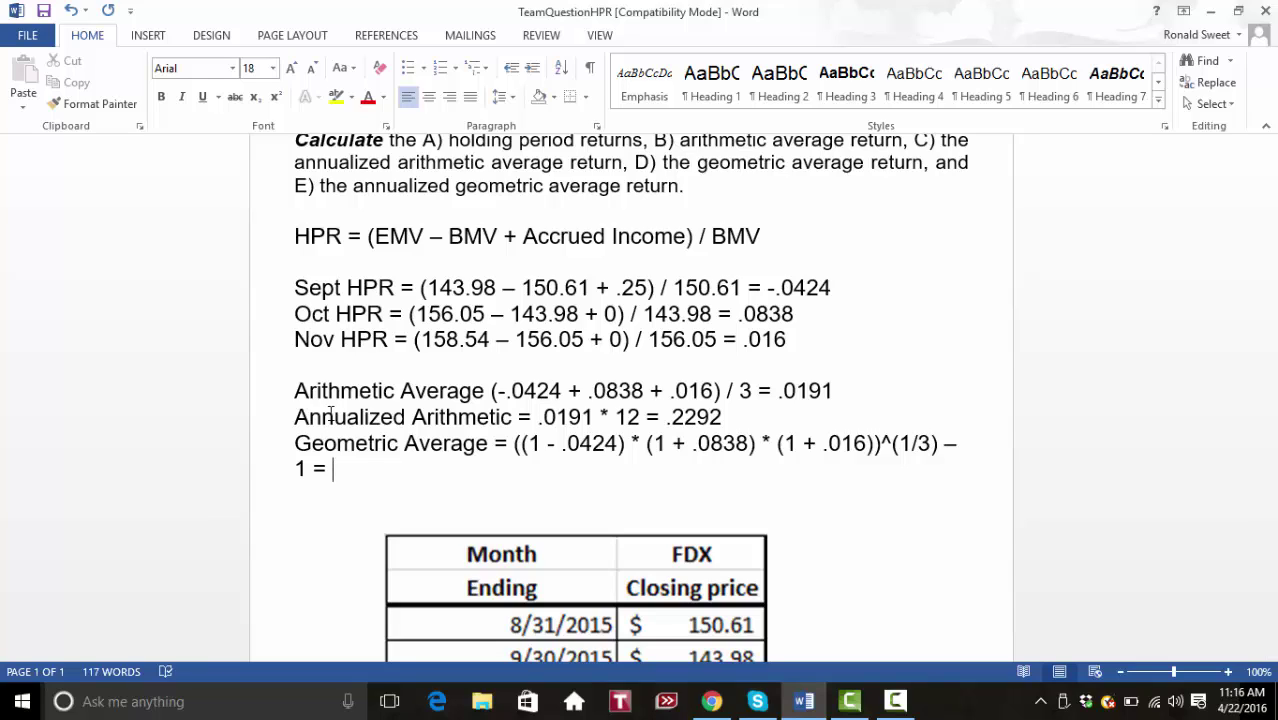
click(513, 446)
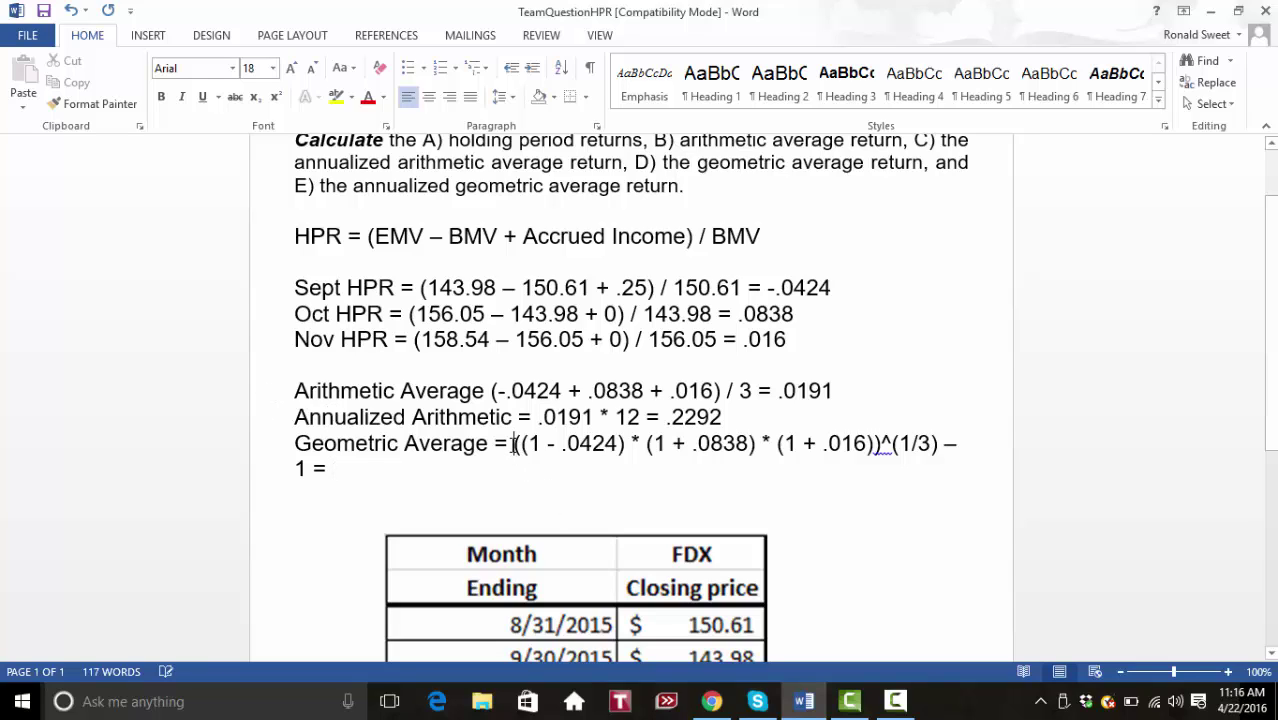
key(Return)
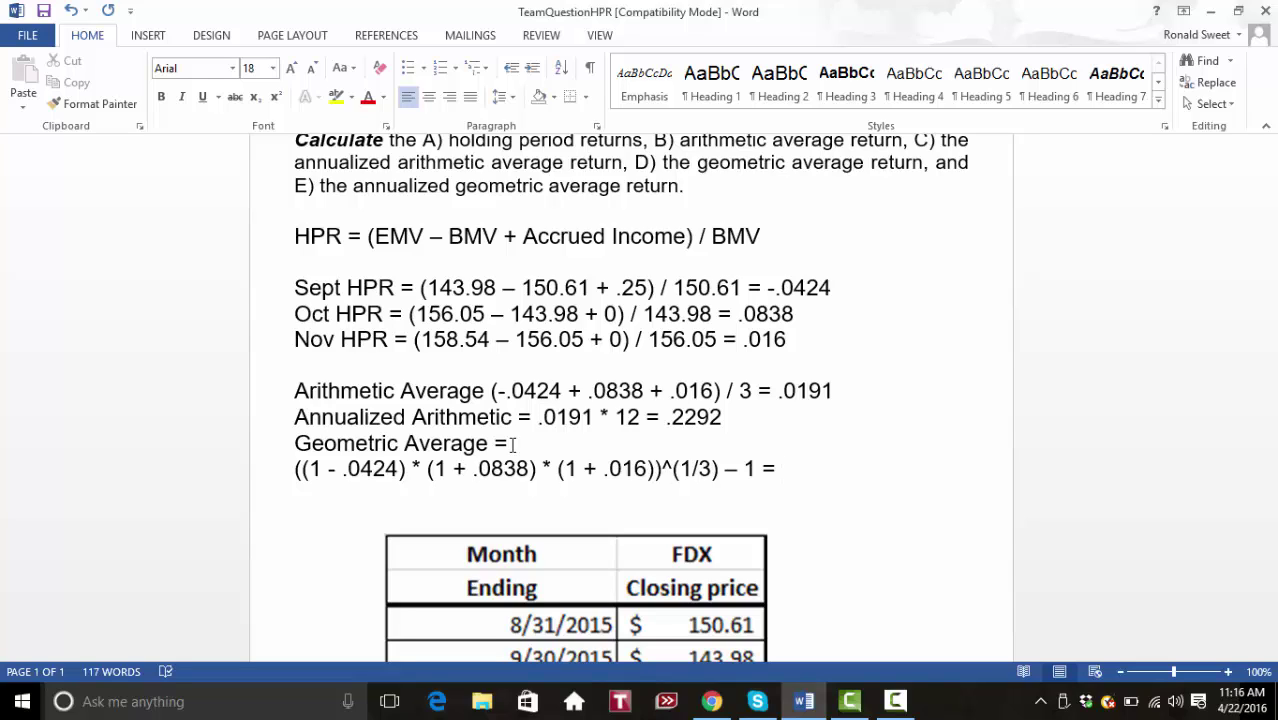
text(.0178)
Start a new line reading 'Annualized Geometric Average ='.
key(Return)
text(Annualized Geometric Avedrag)
key(BackSpace)
key(BackSpace)
key(BackSpace)
key(BackSpace)
text(rage =)
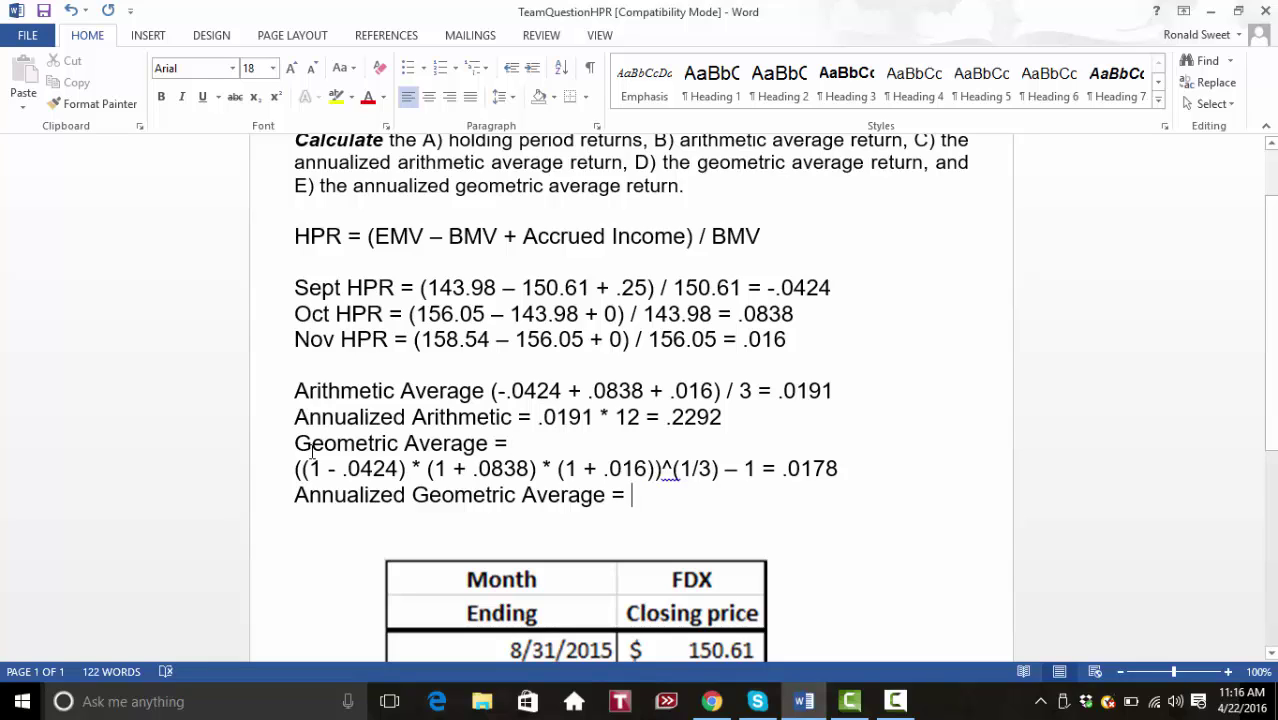
Copy the geometric average formula onto the Annualized Geometric Average line.
click(297, 468)
drag(308, 464, 665, 466)
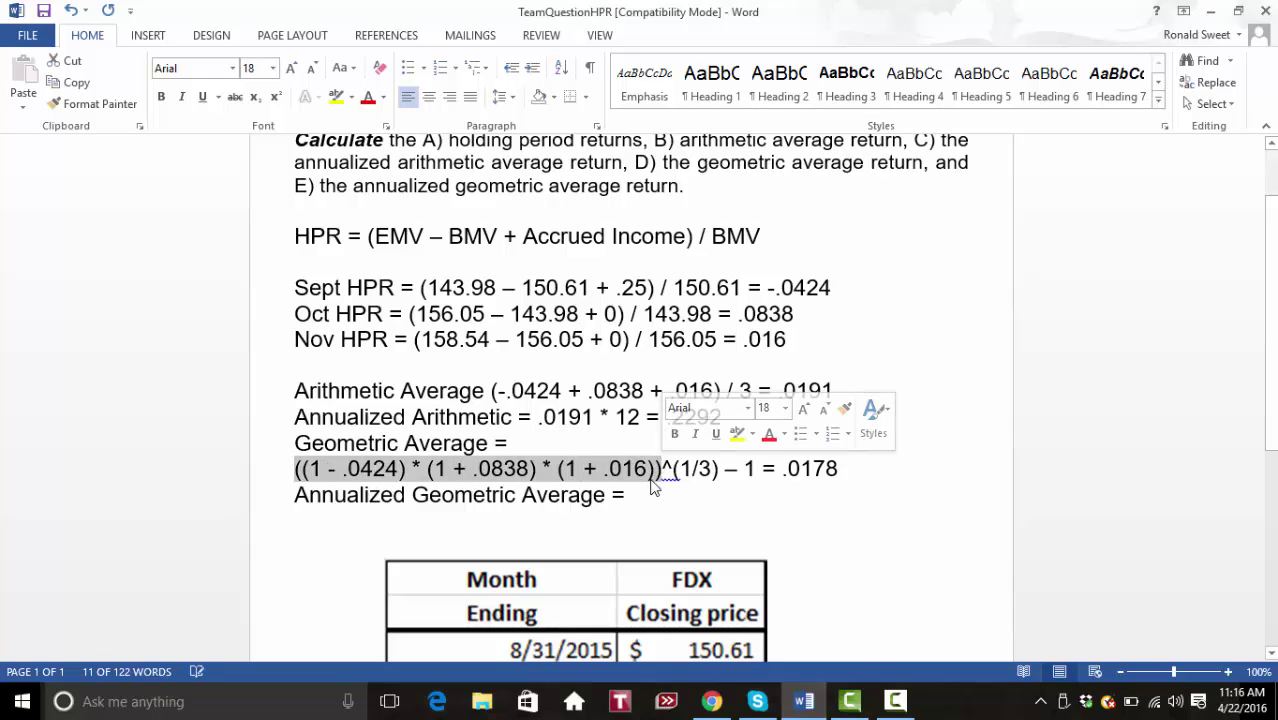
click(482, 466)
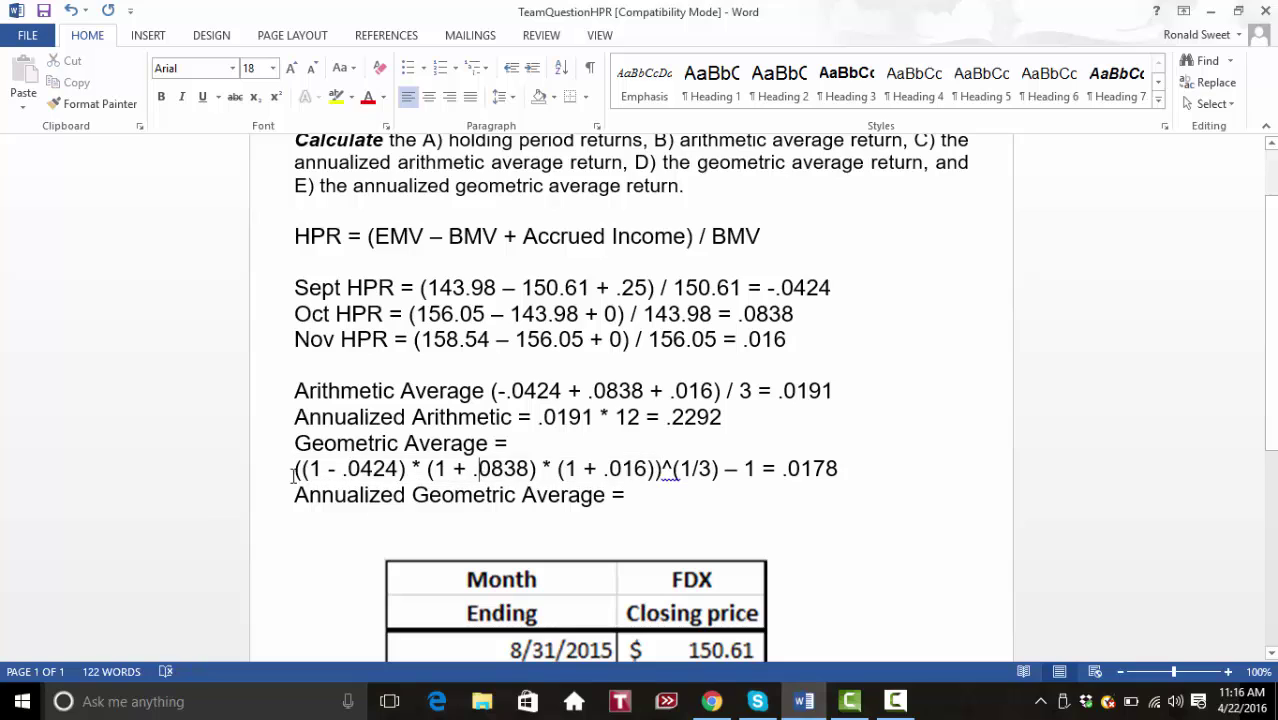
drag(296, 468, 780, 468)
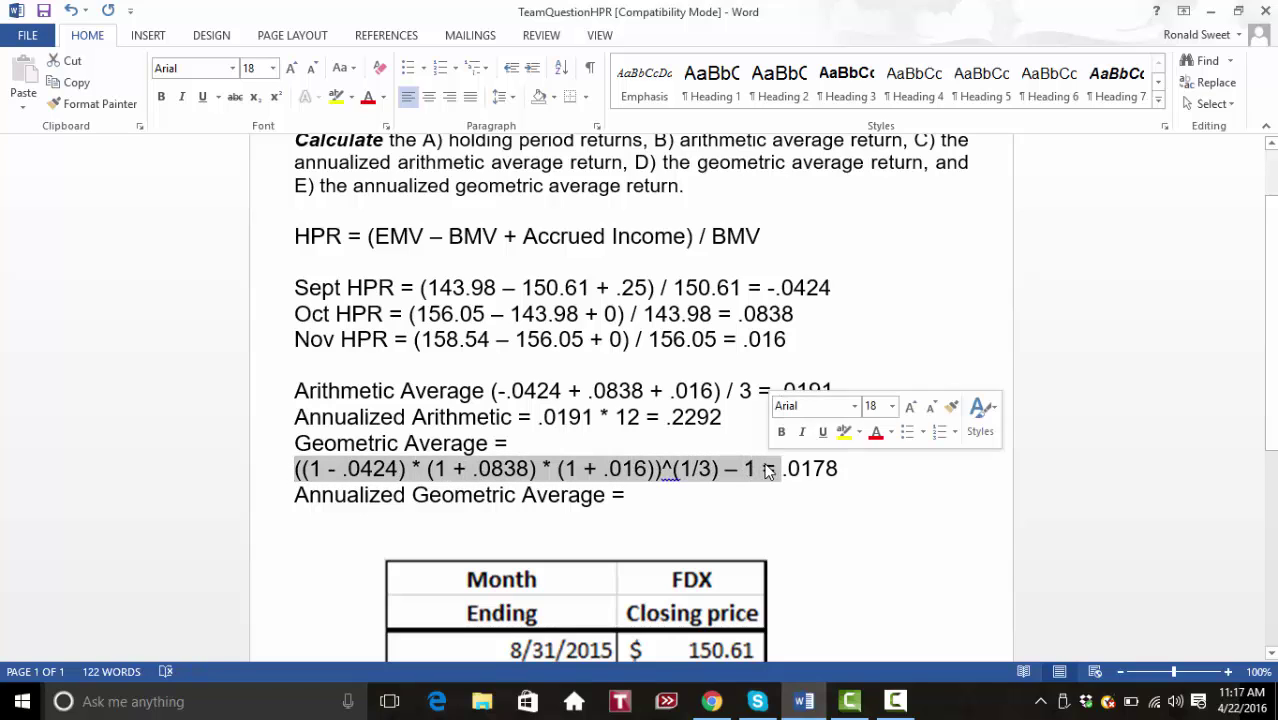
right_click(769, 474)
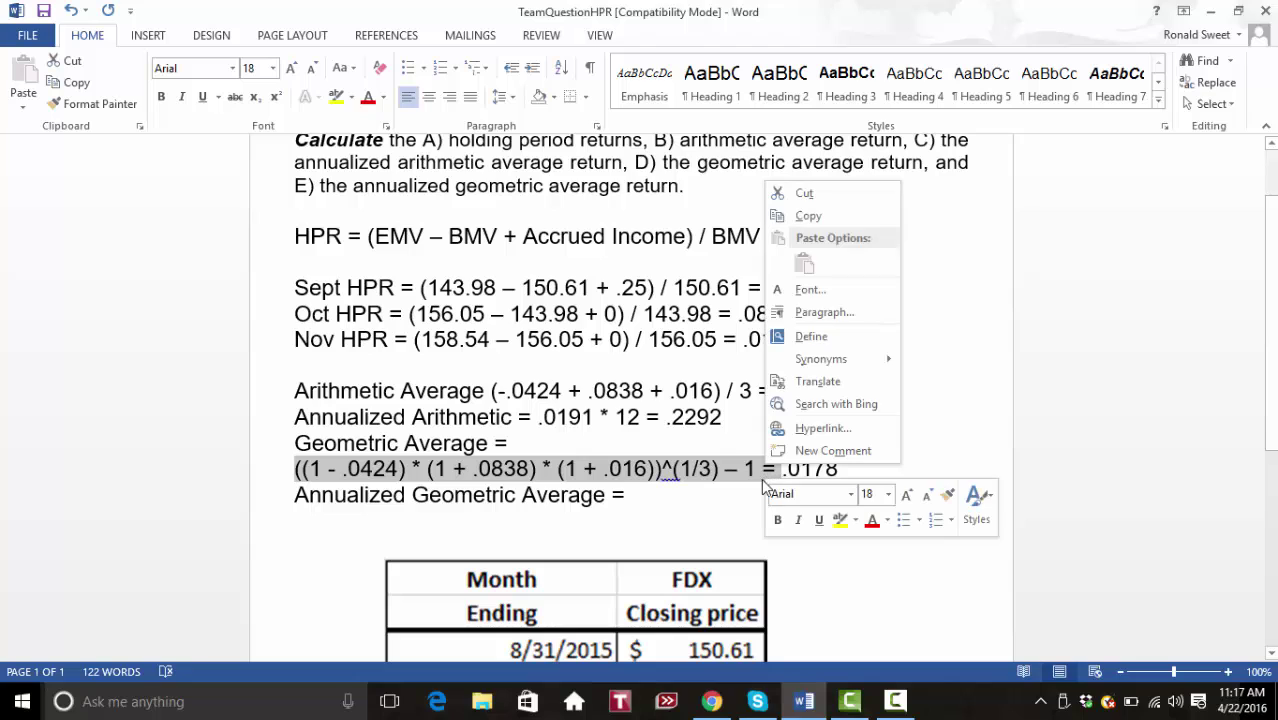
click(806, 216)
click(418, 530)
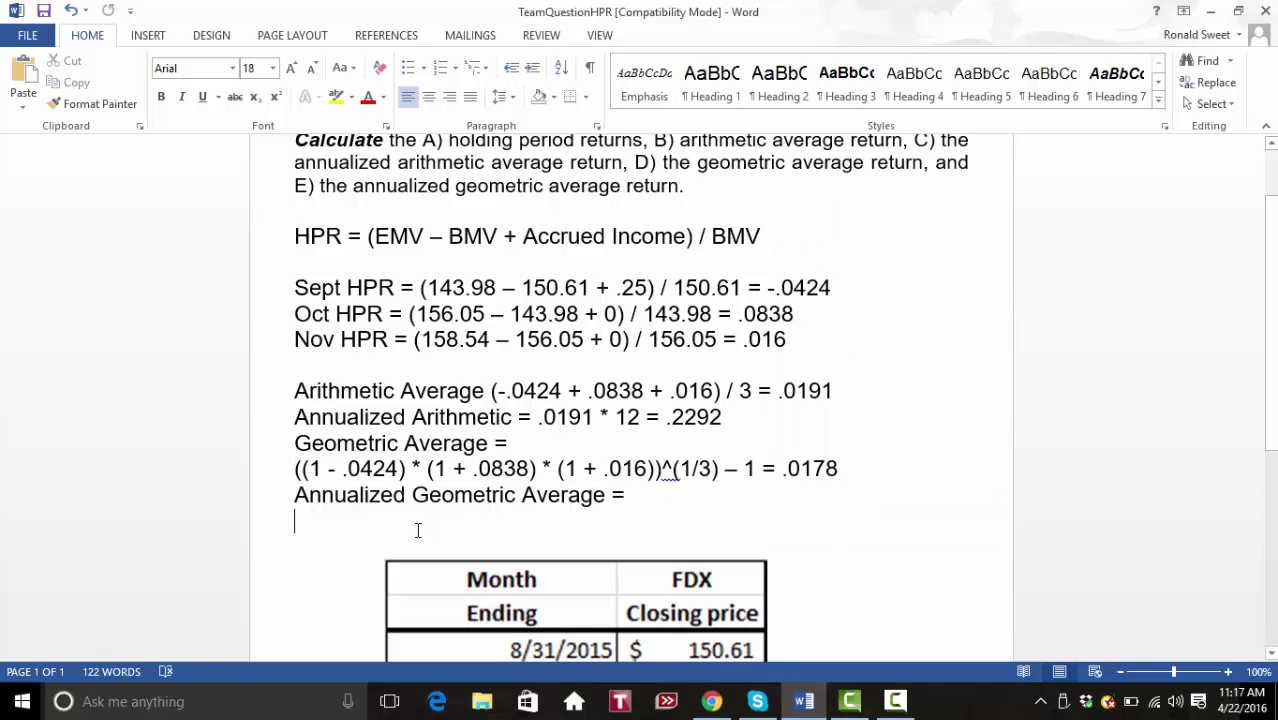
key(ctrl+v)
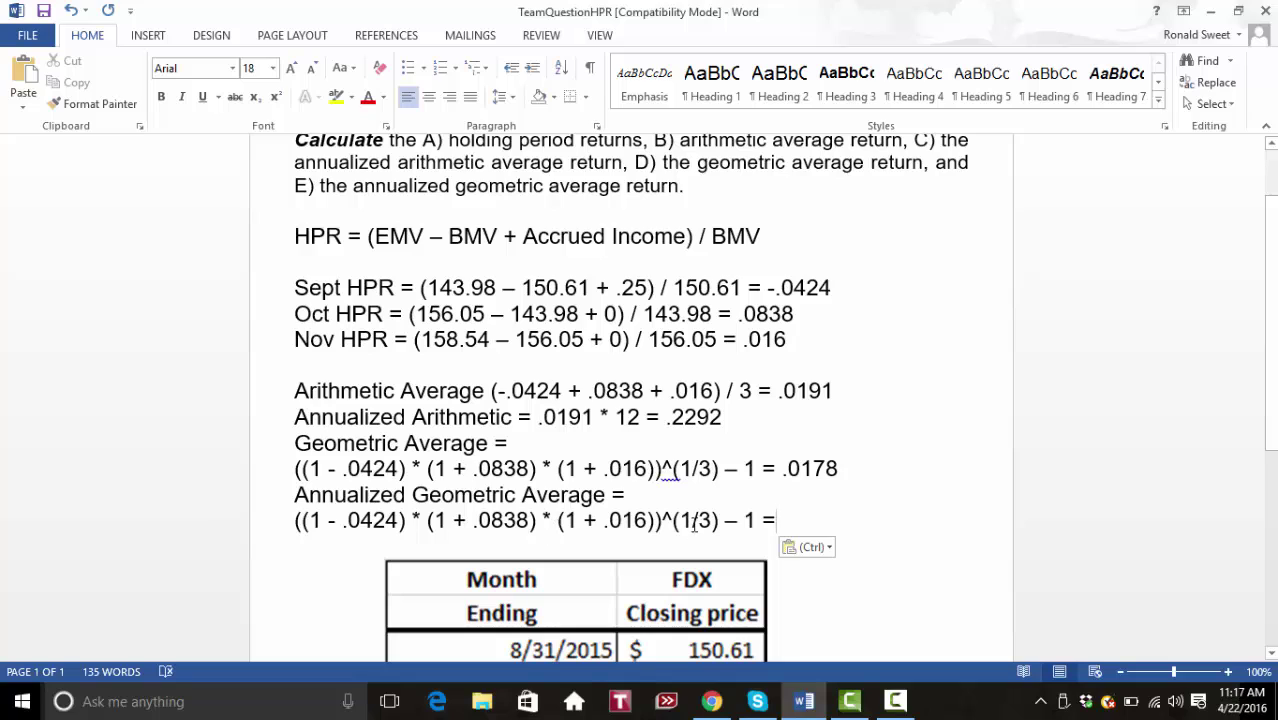
Change the pasted exponent to (12/3) and enter the result .2363.
double_click(685, 519)
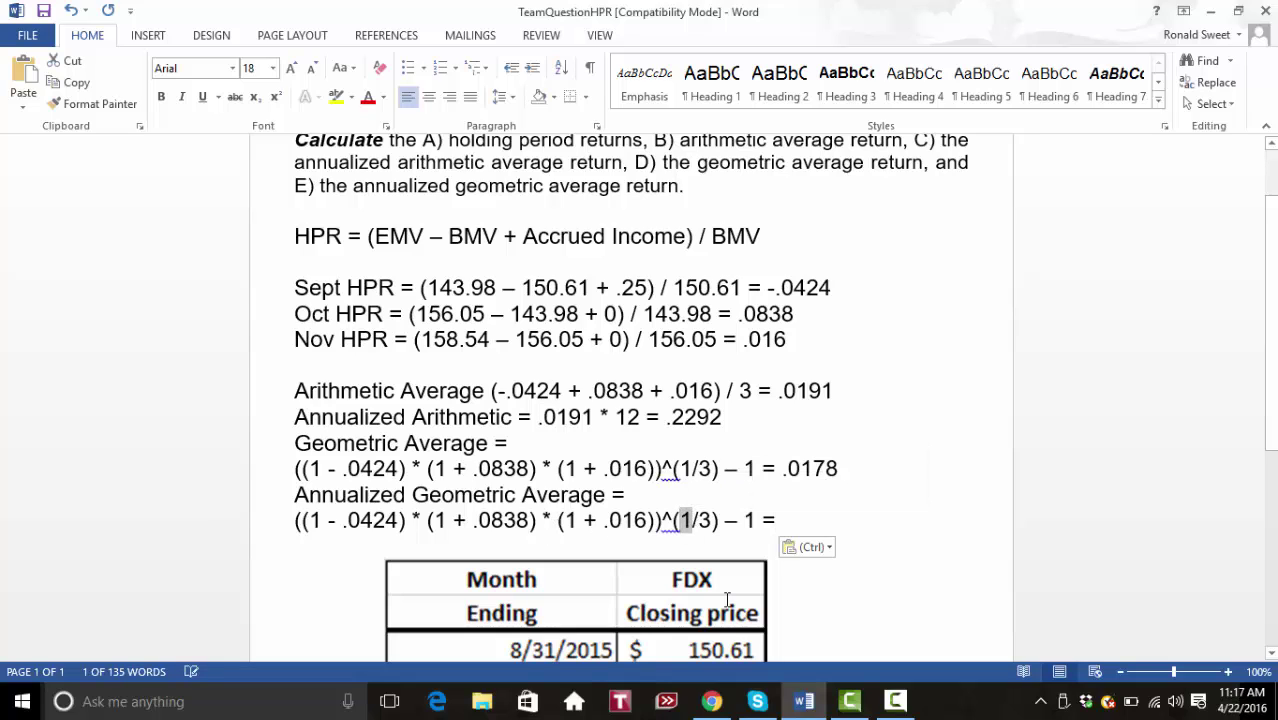
text(12)
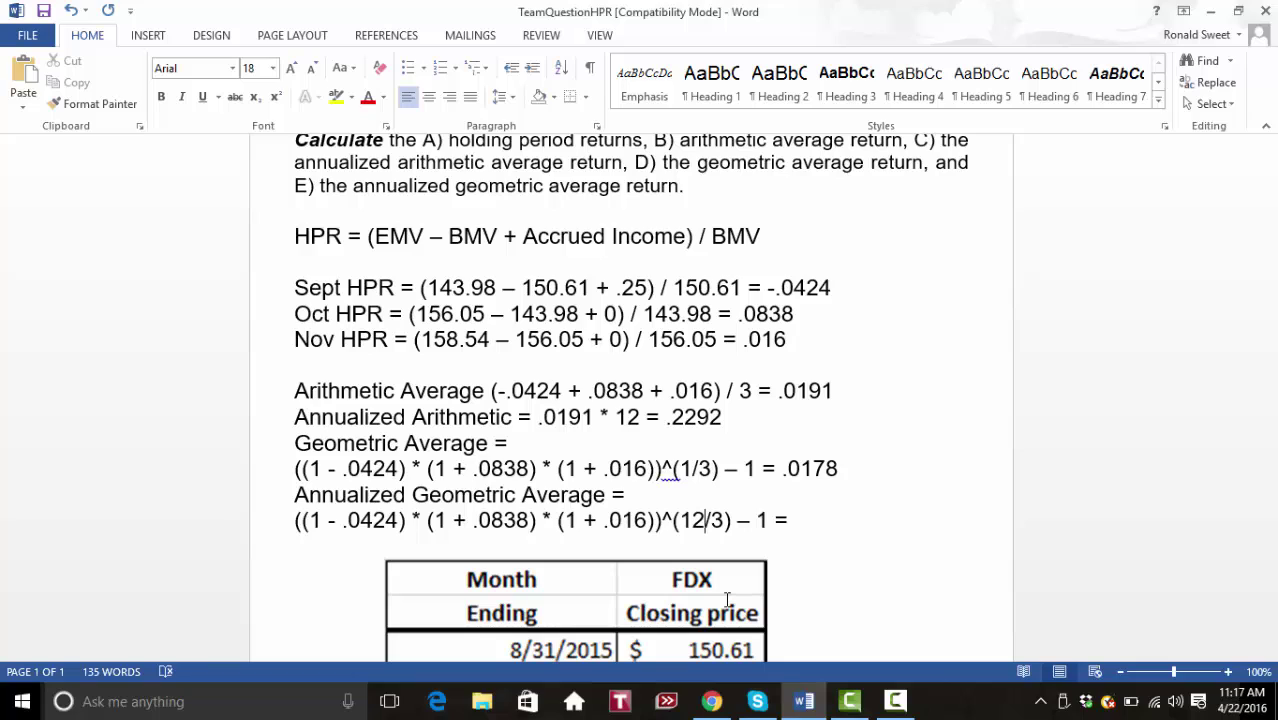
click(802, 510)
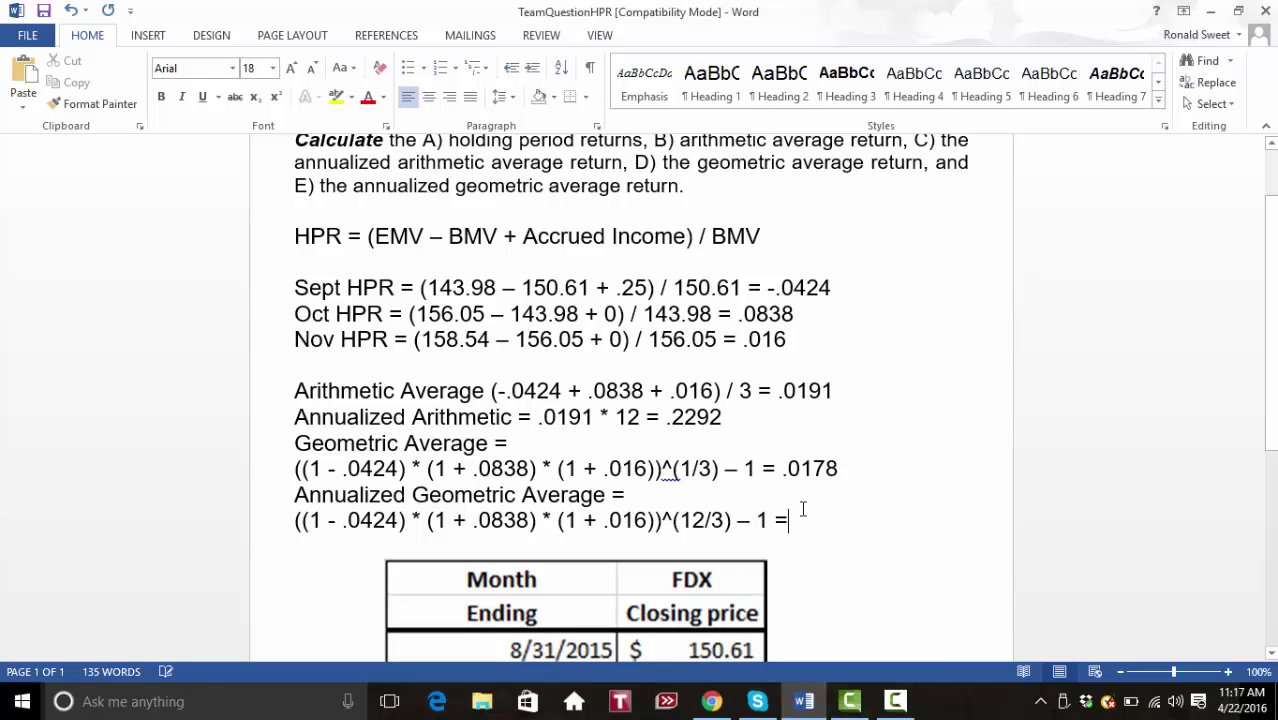
text(.23)
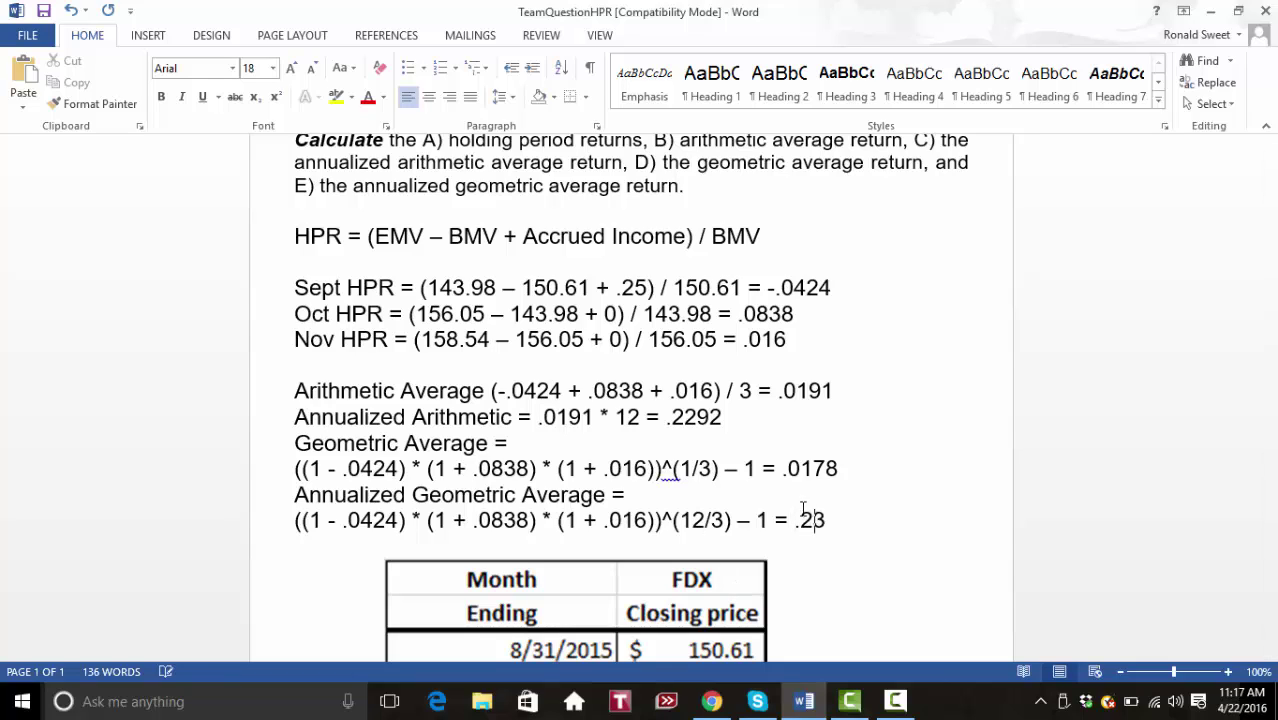
text(63)
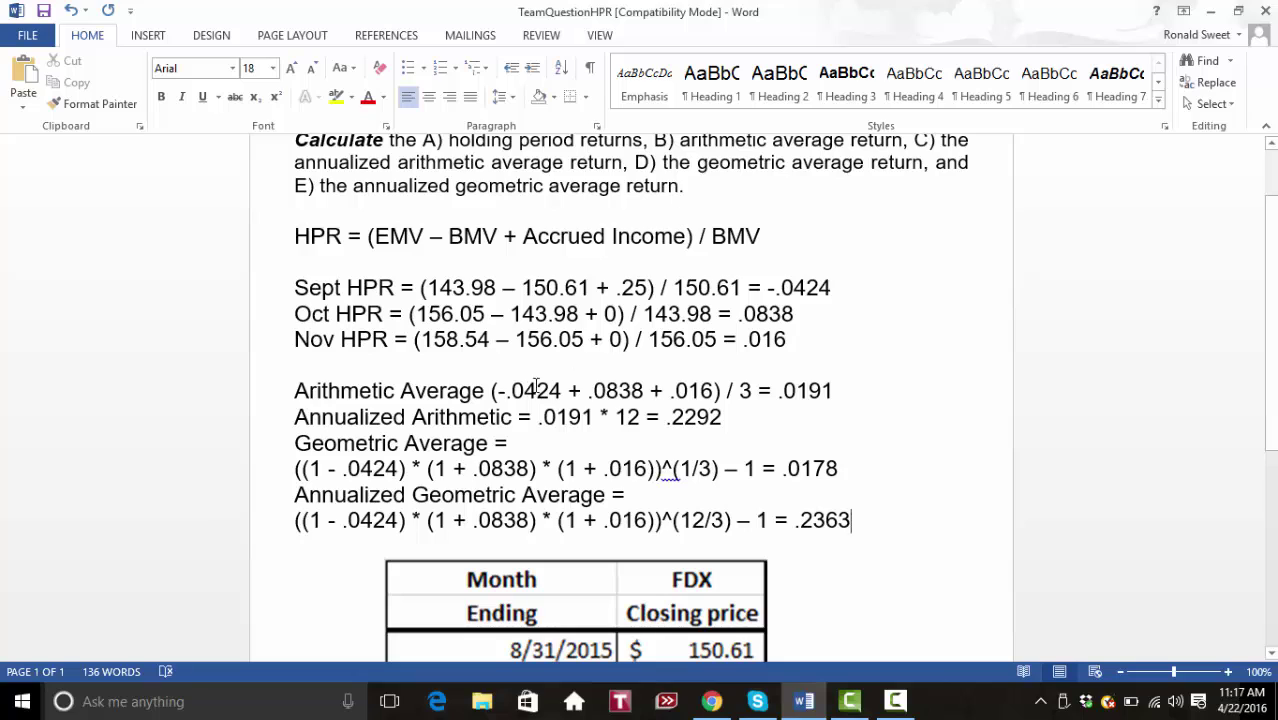
Rename the line to Annualized Arithmetic Average and add a blank line above Geometric Average.
click(518, 417)
text(Average)
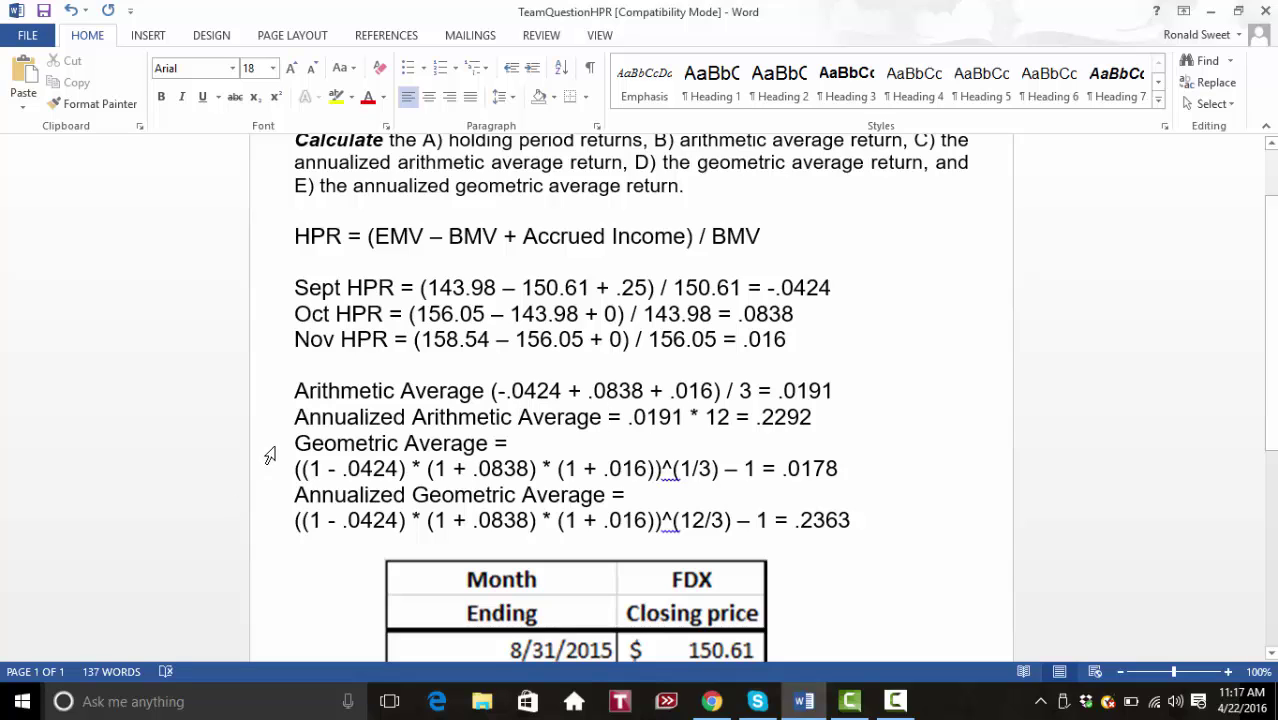
click(296, 442)
key(Return)
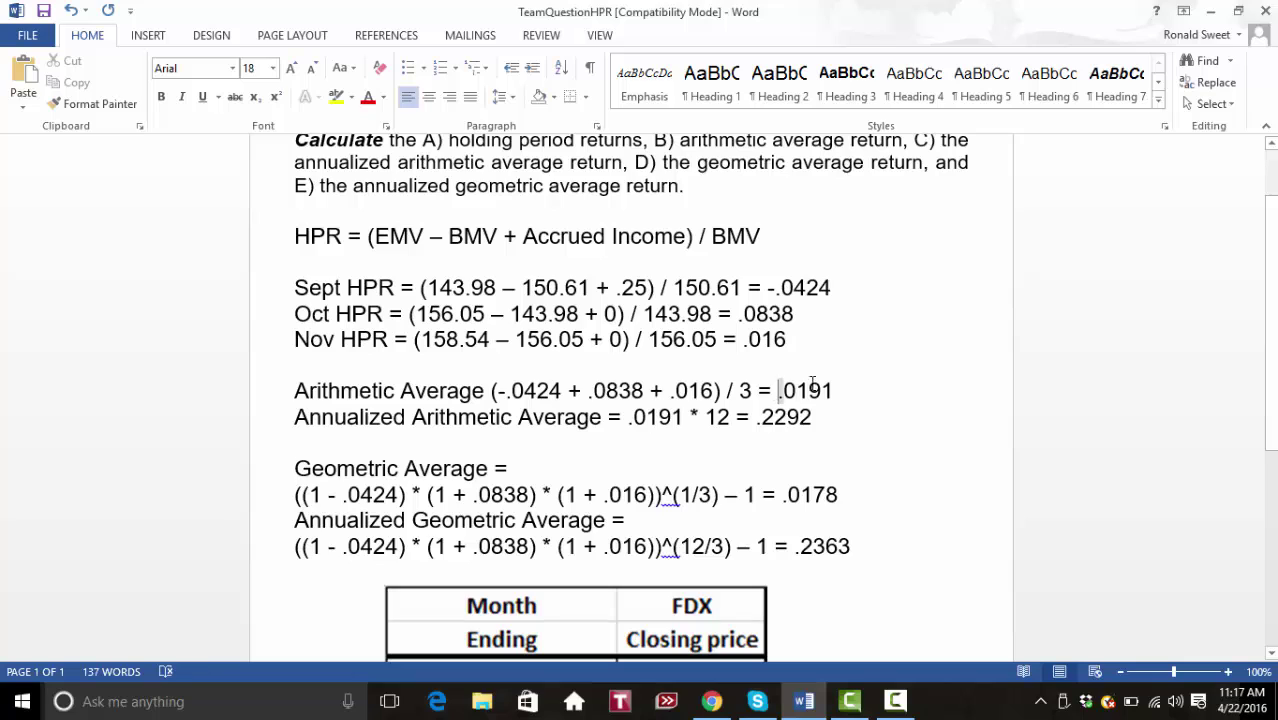
Compare the results .0191, .0178, .2292 and .2363, ending after .2292.
drag(777, 390, 838, 391)
drag(781, 494, 840, 492)
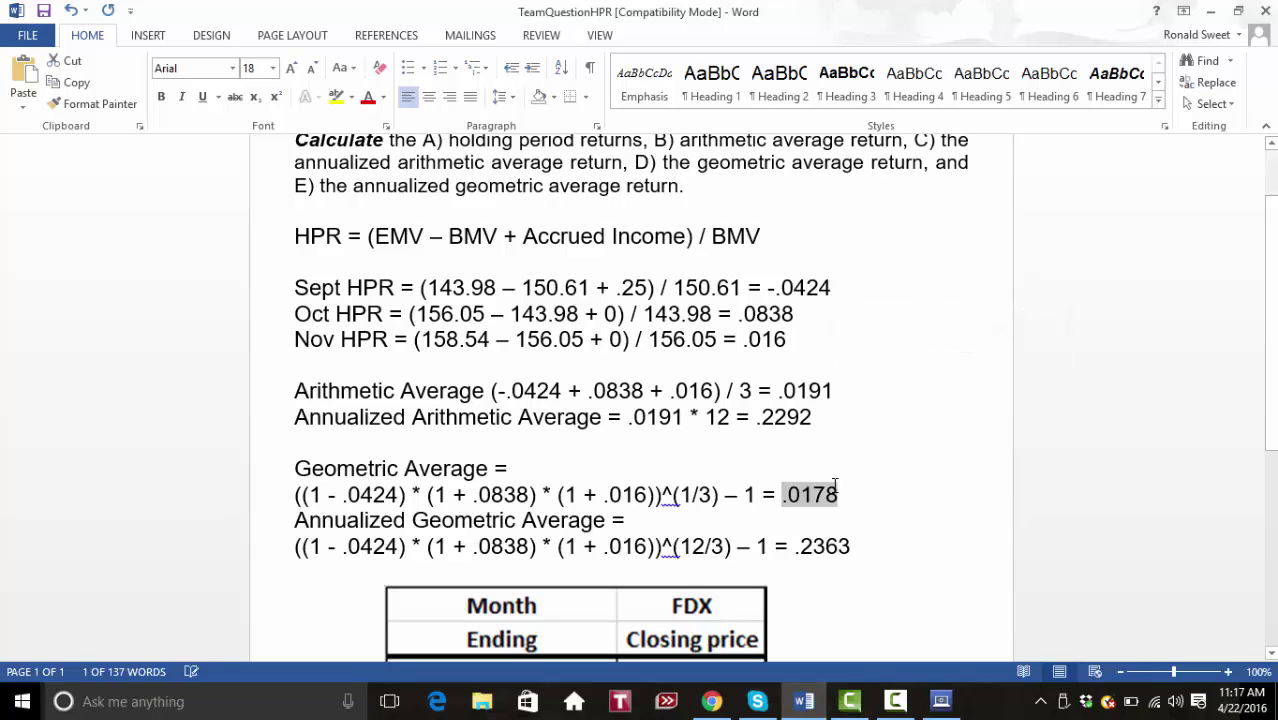
drag(760, 418, 816, 418)
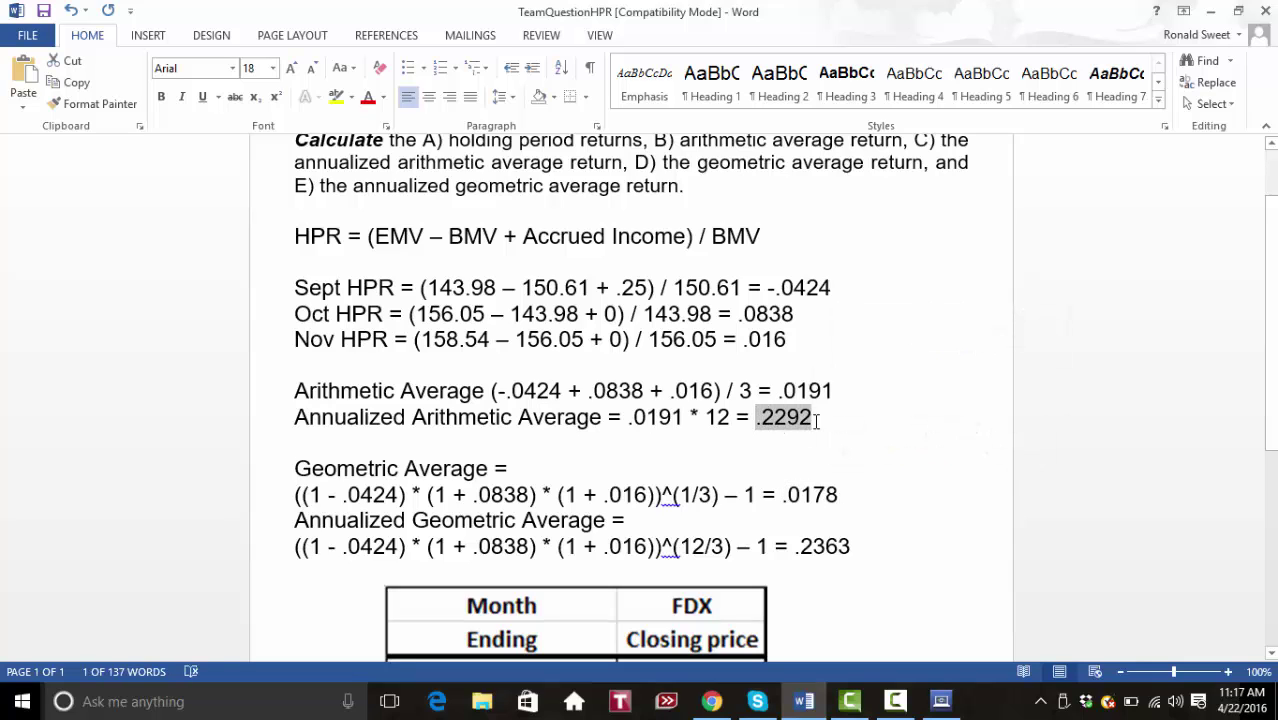
drag(792, 546, 855, 548)
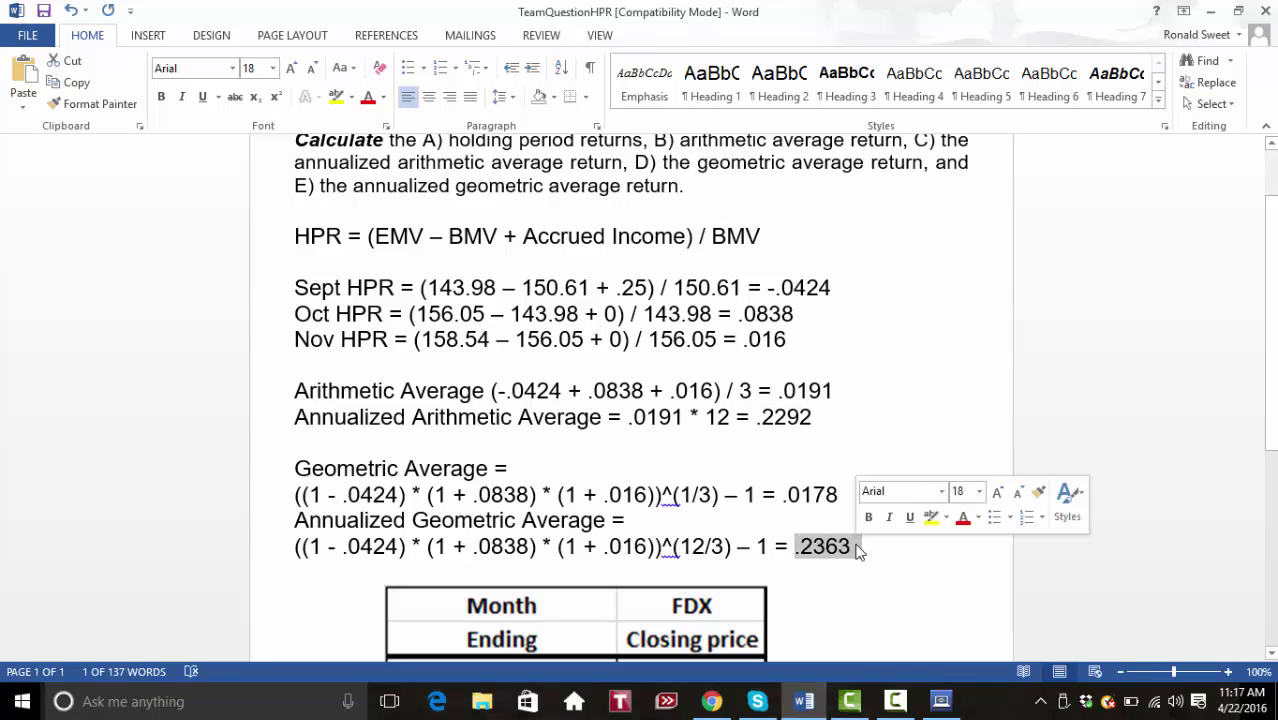
click(826, 416)
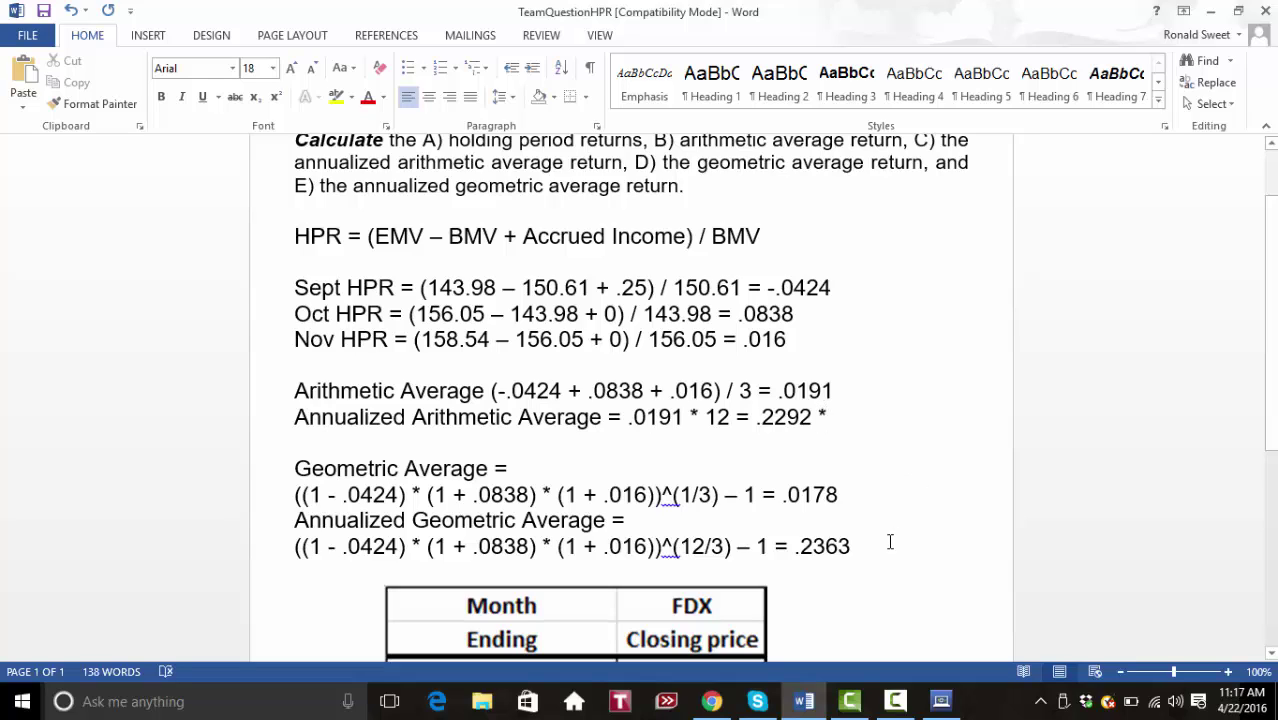
Asterisk the annualized result and add footnote '* The CFA Institute does not allow returns for less than a year to be annualized.'.
text(*)
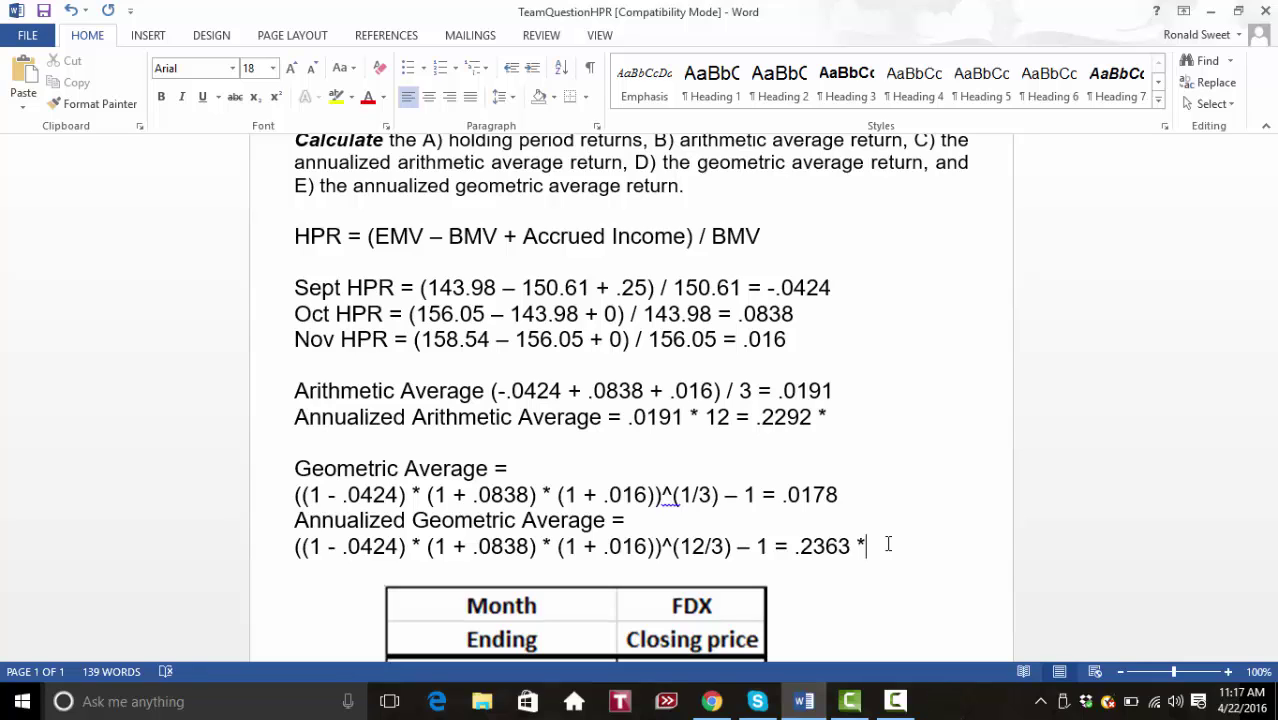
key(Return)
key(Return)
text(* Th)
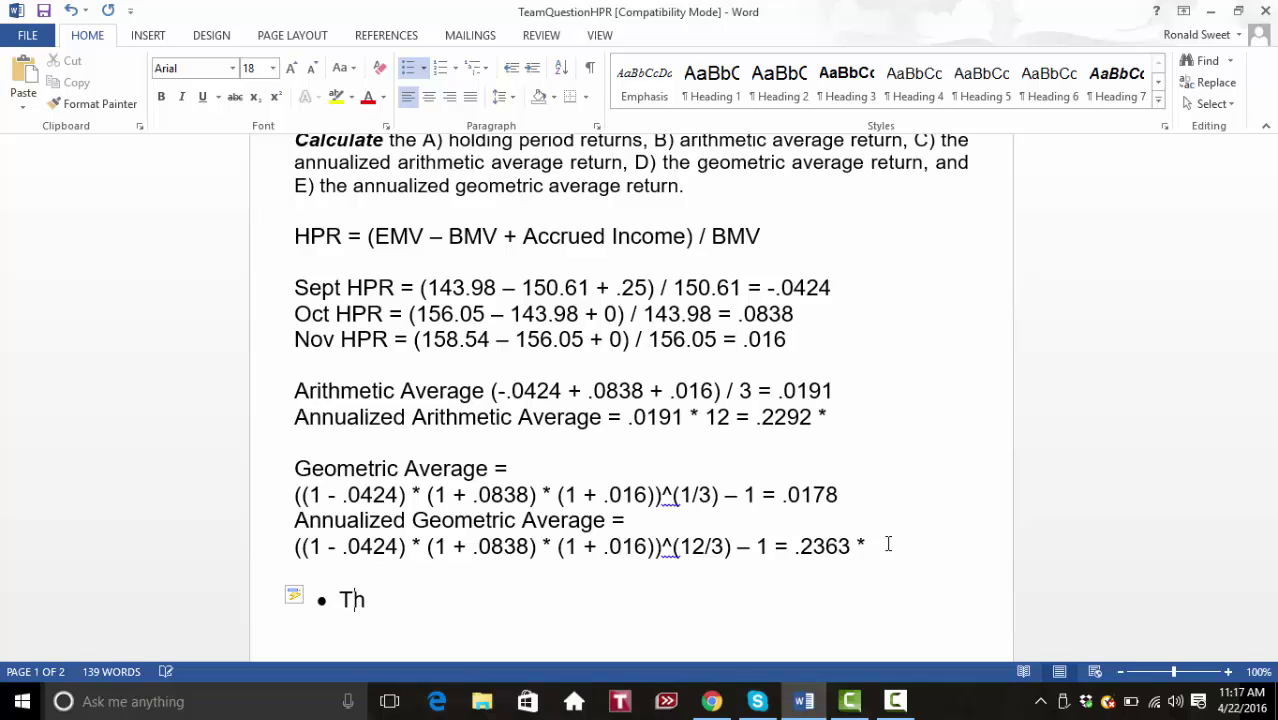
text(e CFA)
key(Home)
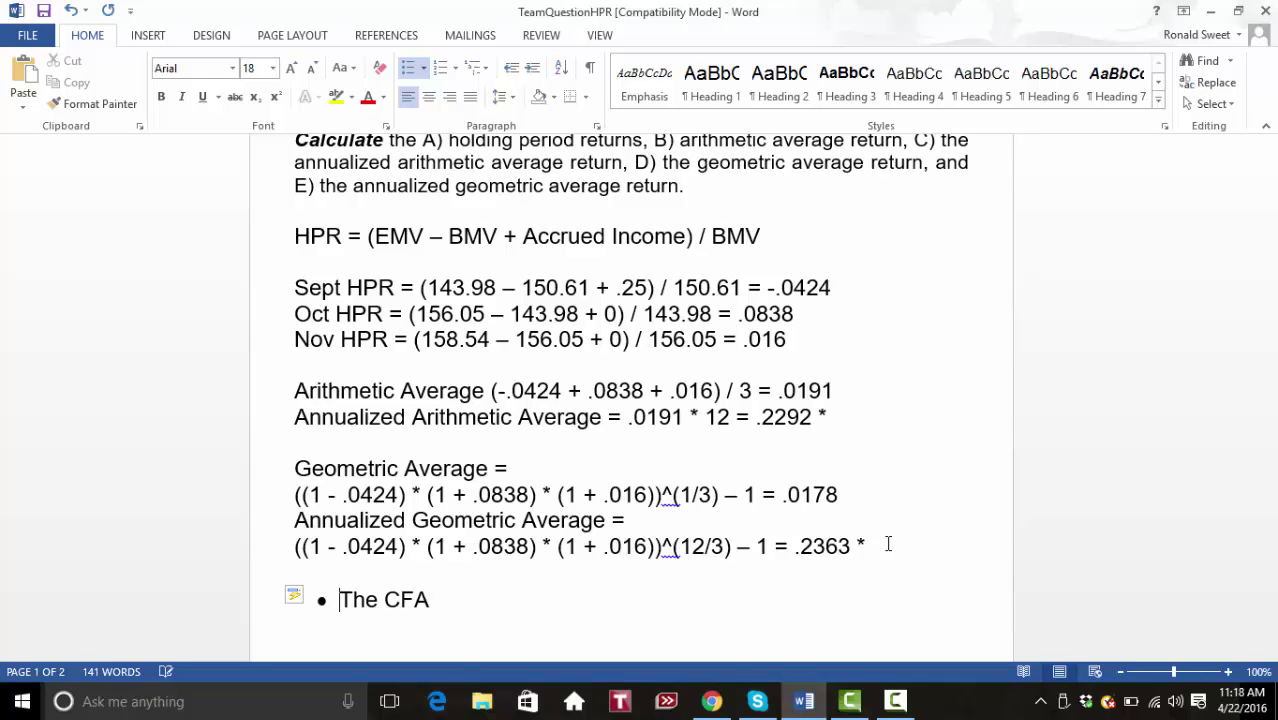
key(BackSpace)
key(BackSpace)
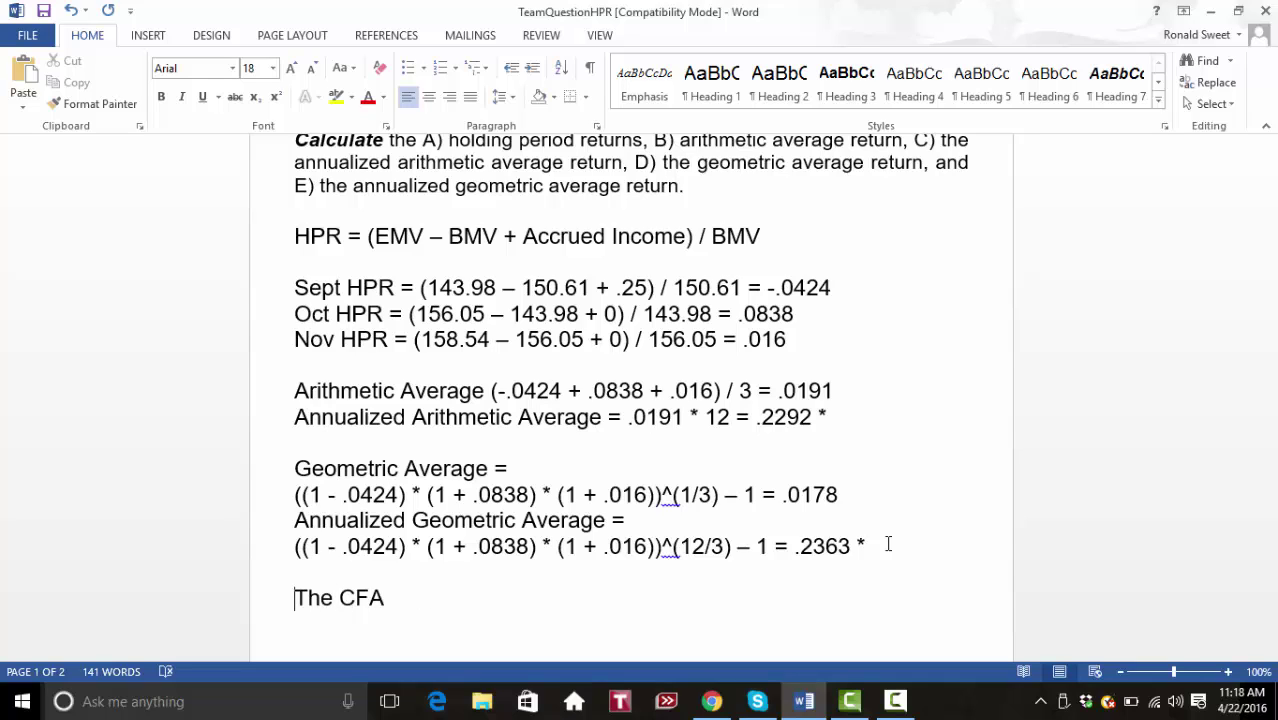
text(*)
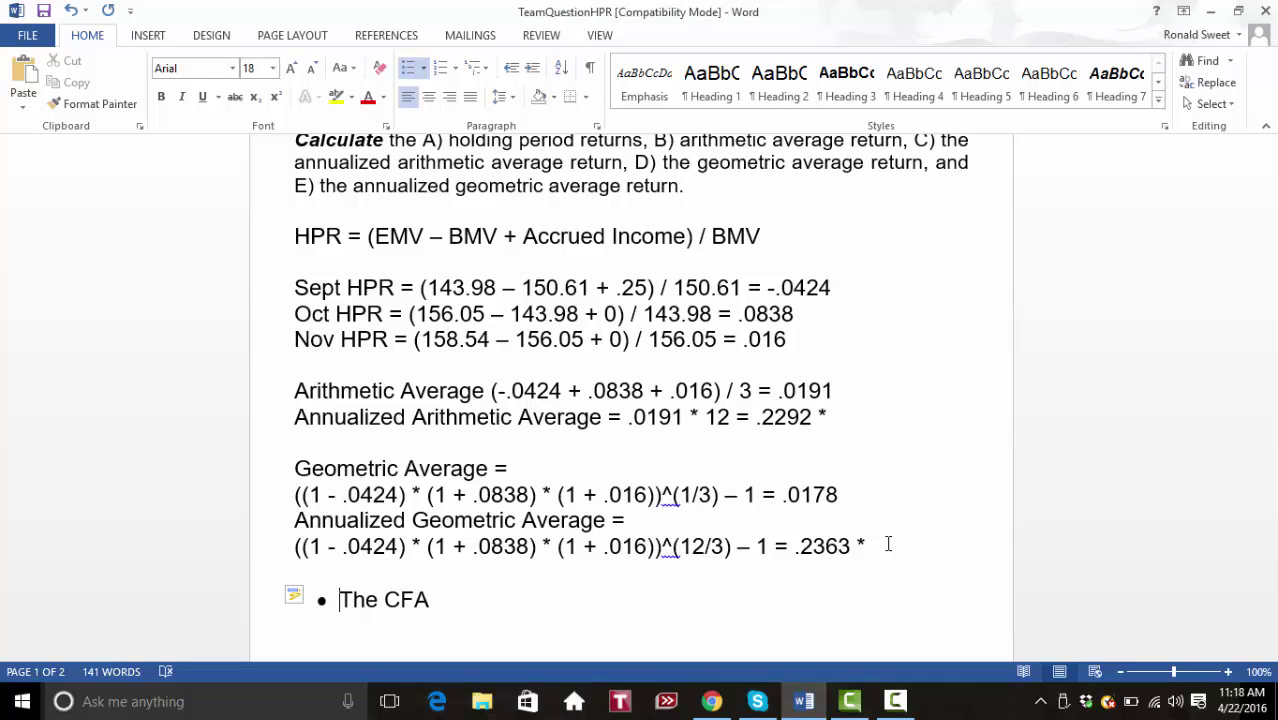
key(ctrl+z)
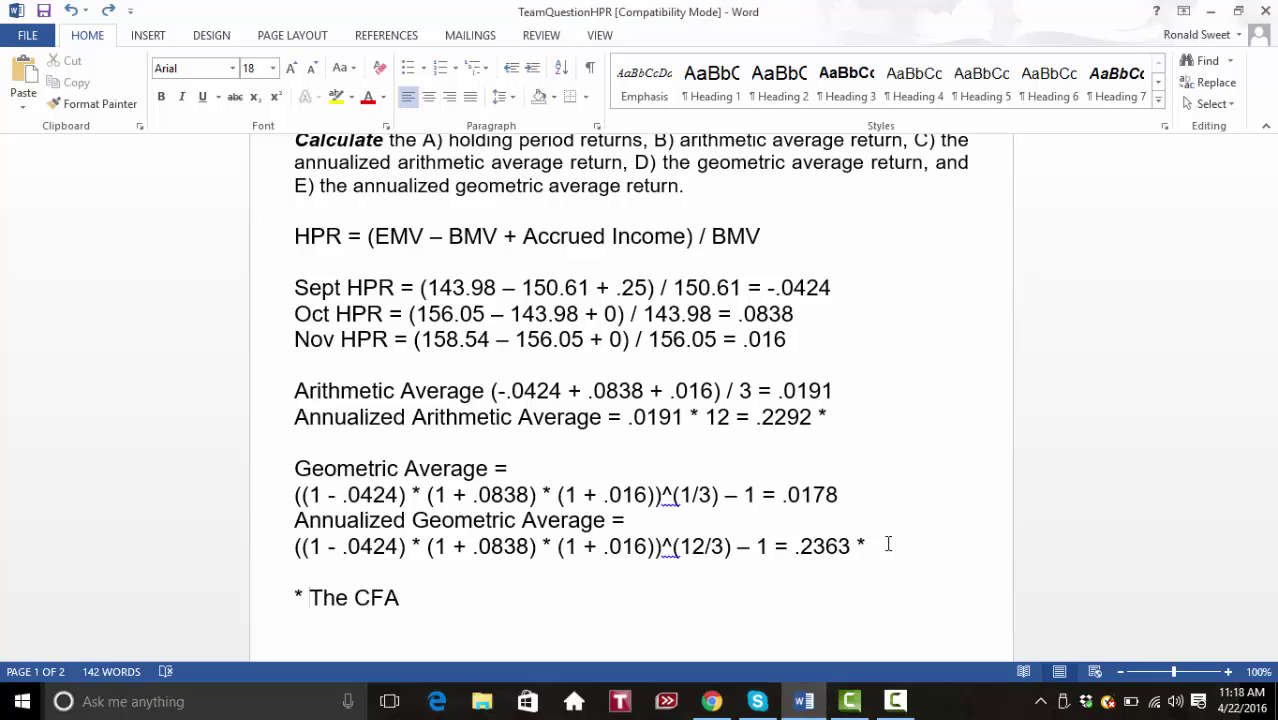
key(ctrl+Right)
key(ctrl+Right)
text(Institute does no)
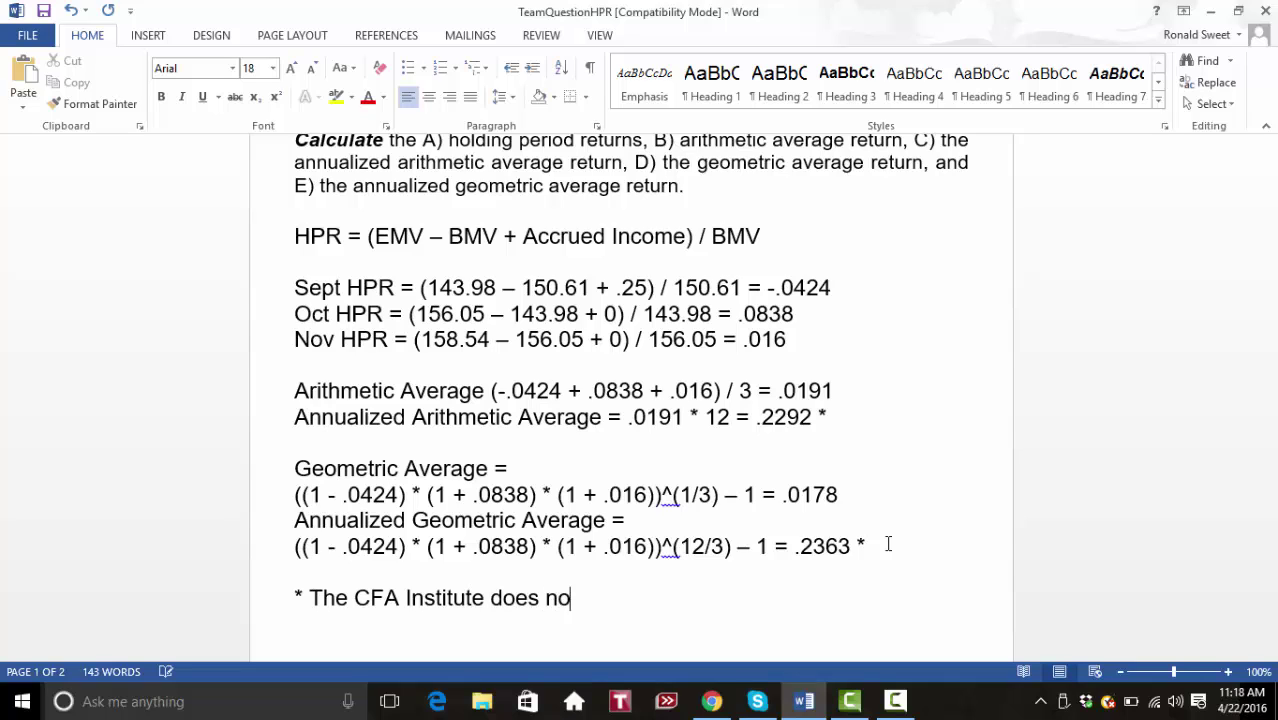
text(t allow returns for less than a year to be annualized.)
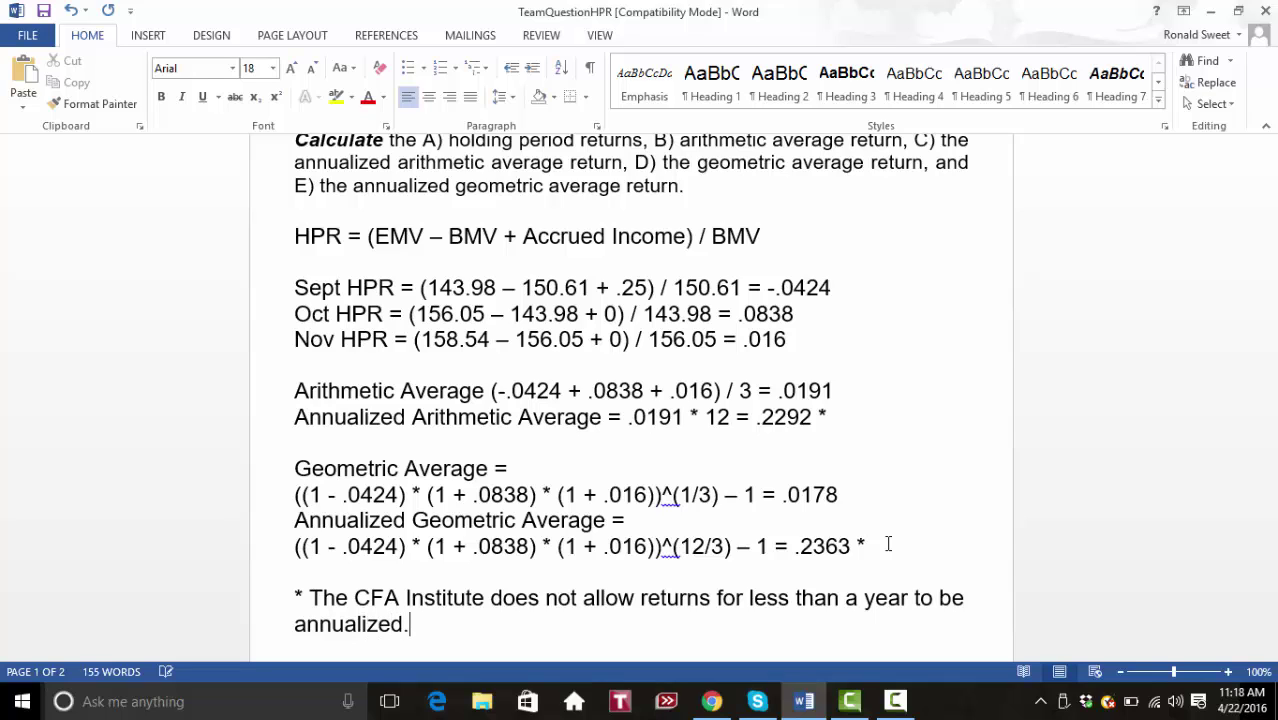